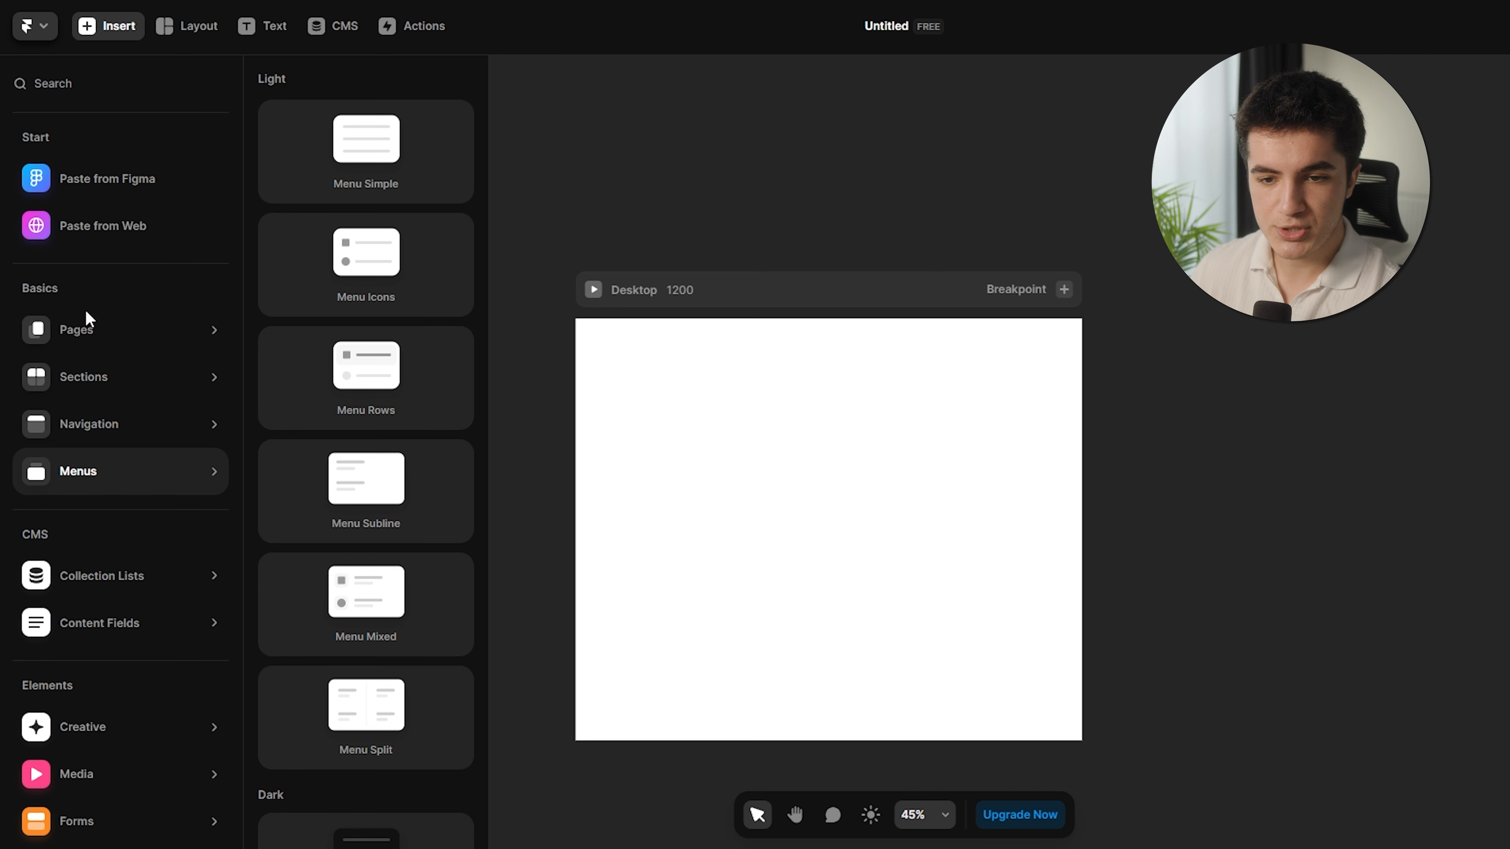
# Place a trial text layer reading "fdsdfsdfsdf" on the blank Desktop page.
pyautogui.click(199, 28)
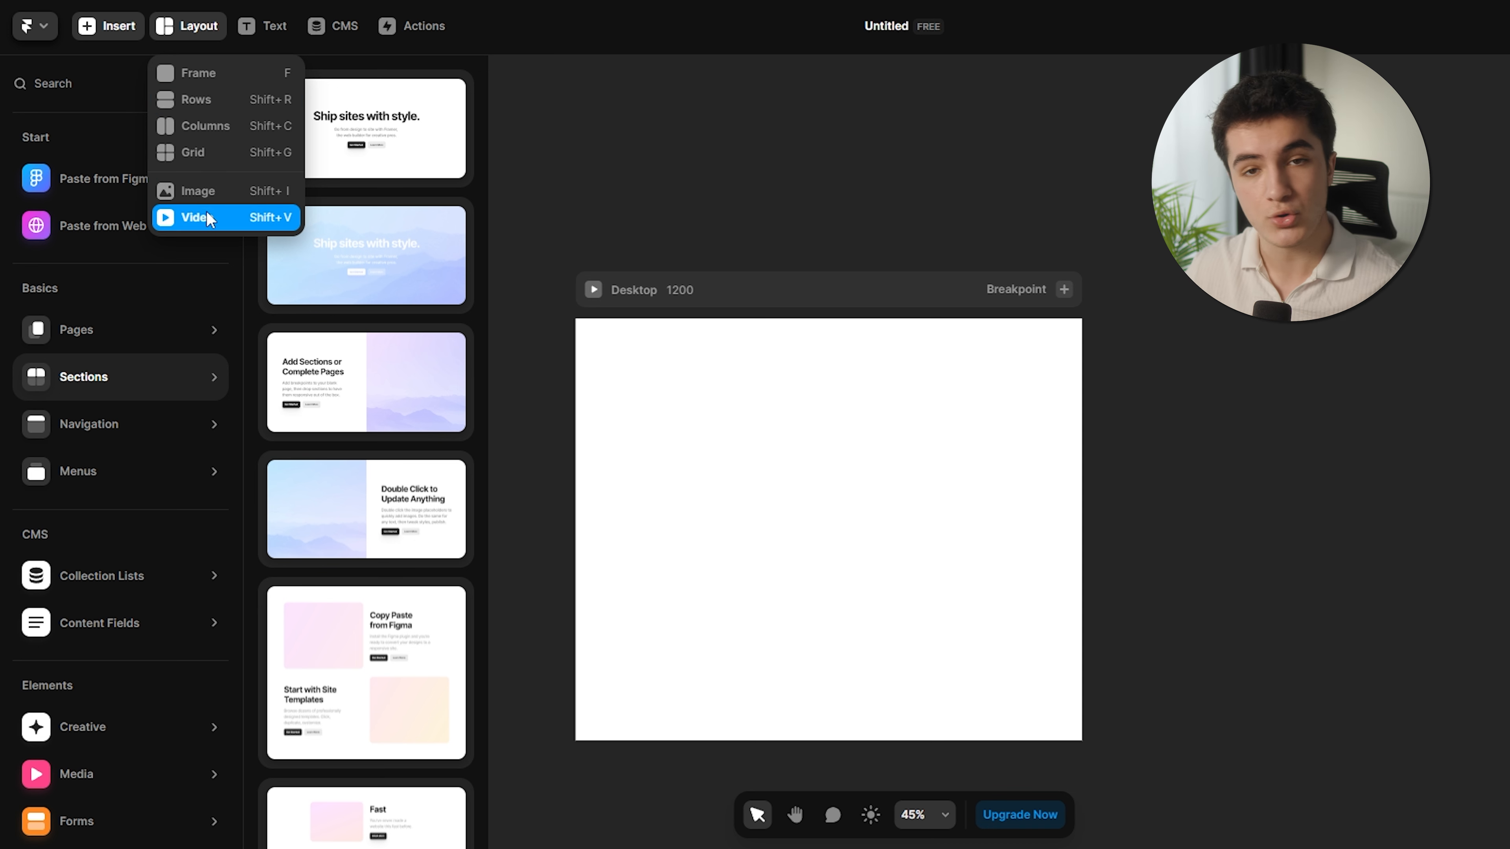
pyautogui.click(270, 30)
pyautogui.click(813, 371)
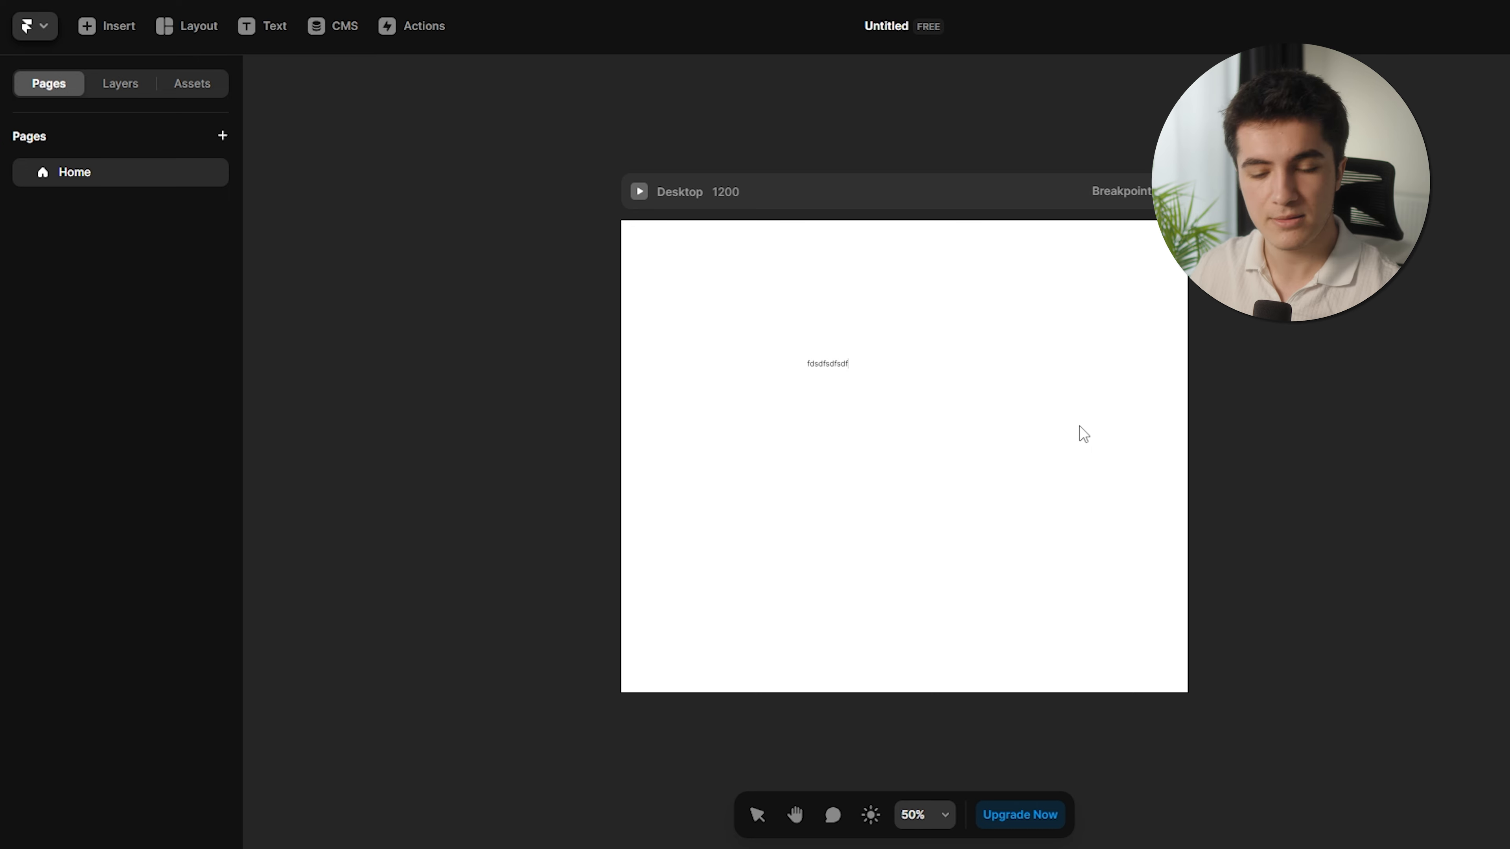
pyautogui.click(1079, 426)
# Look at the CMS collections, the list of quick actions and the AI page generator's prompt.
pyautogui.click(351, 34)
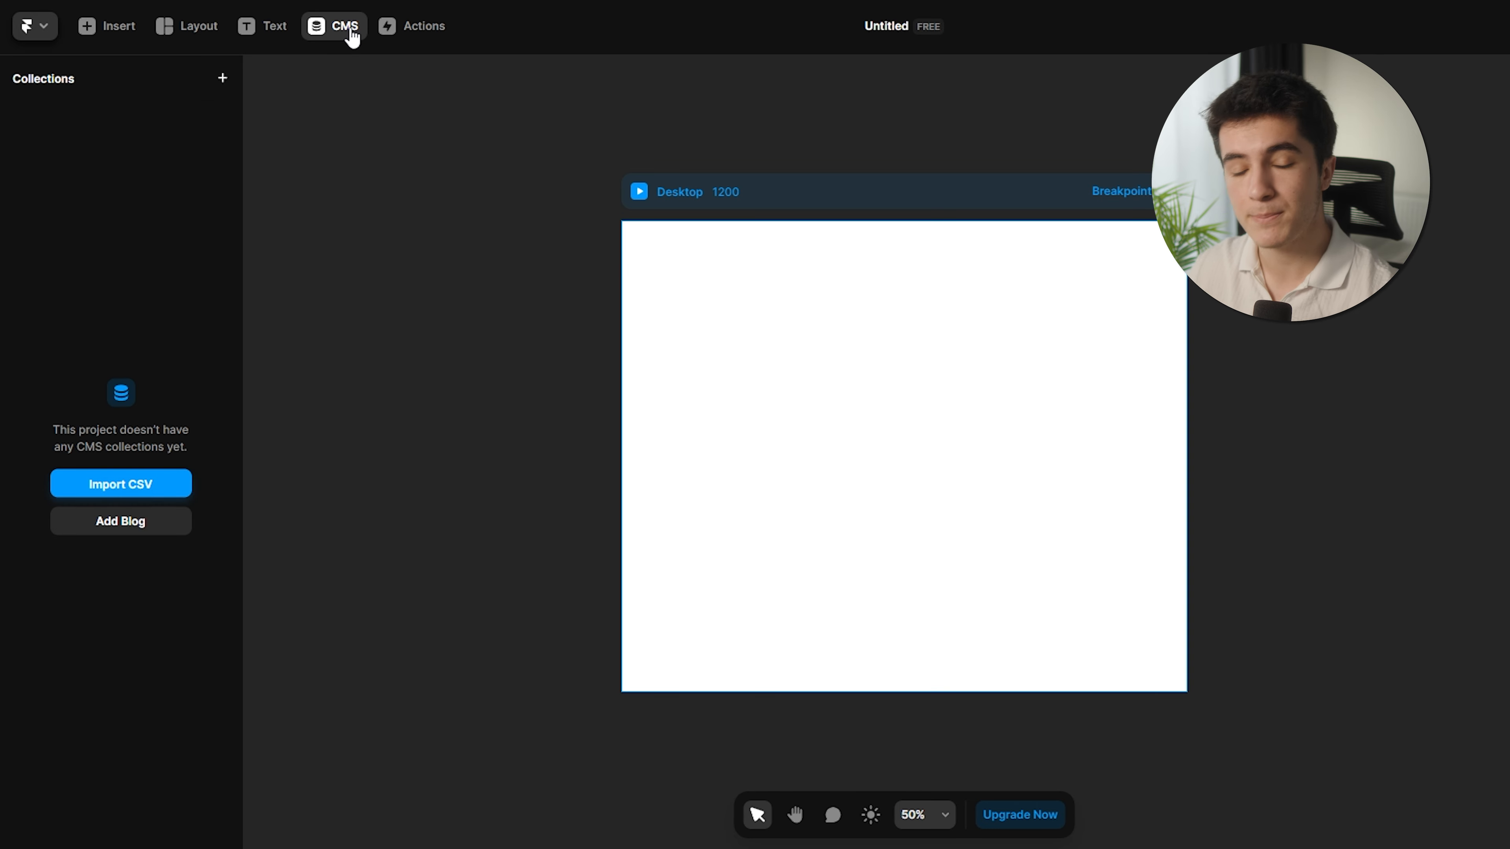
pyautogui.click(407, 36)
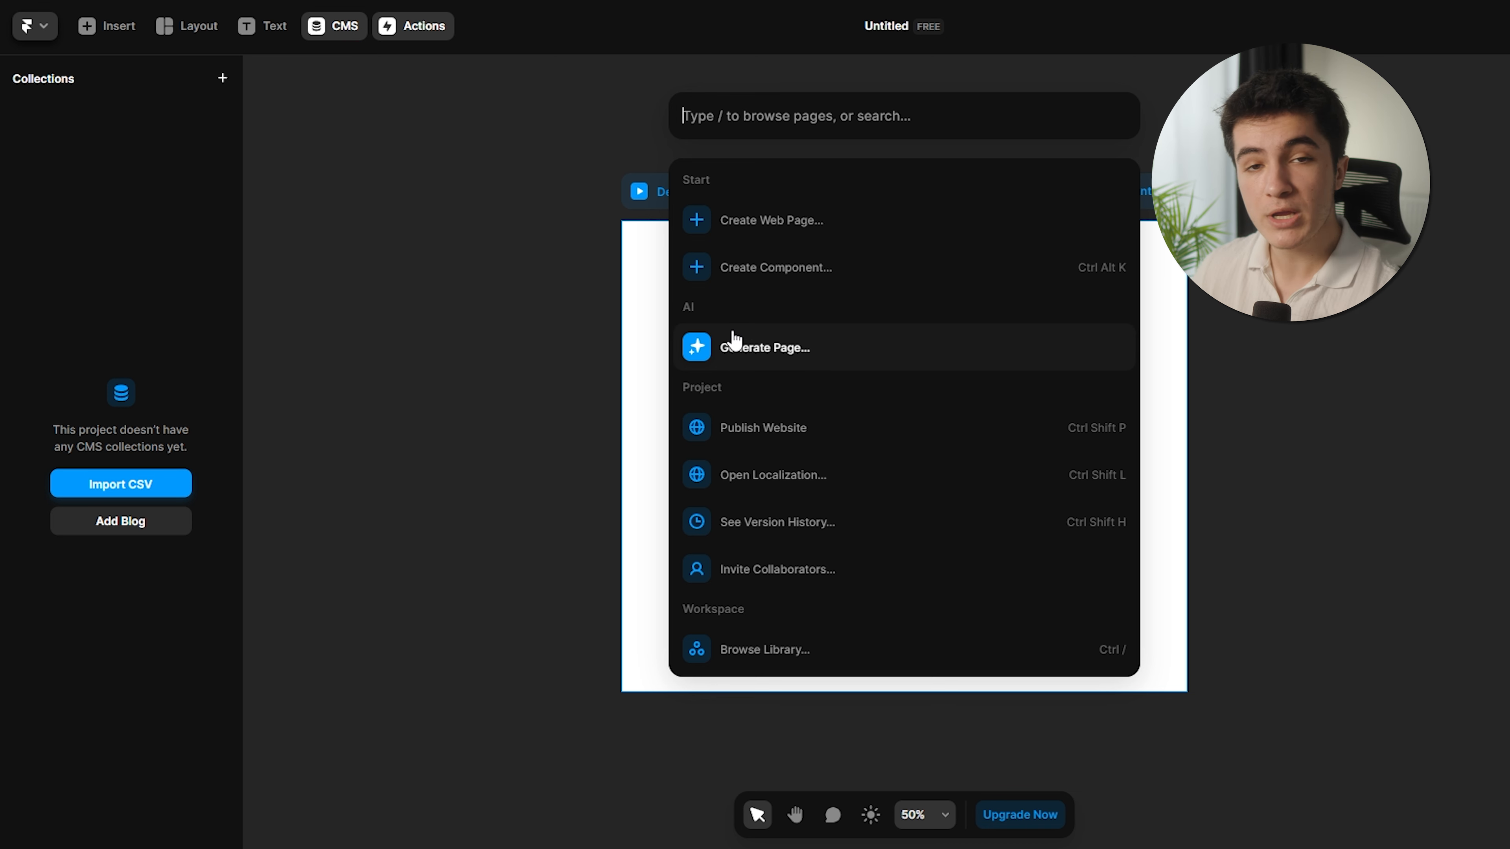
pyautogui.click(747, 351)
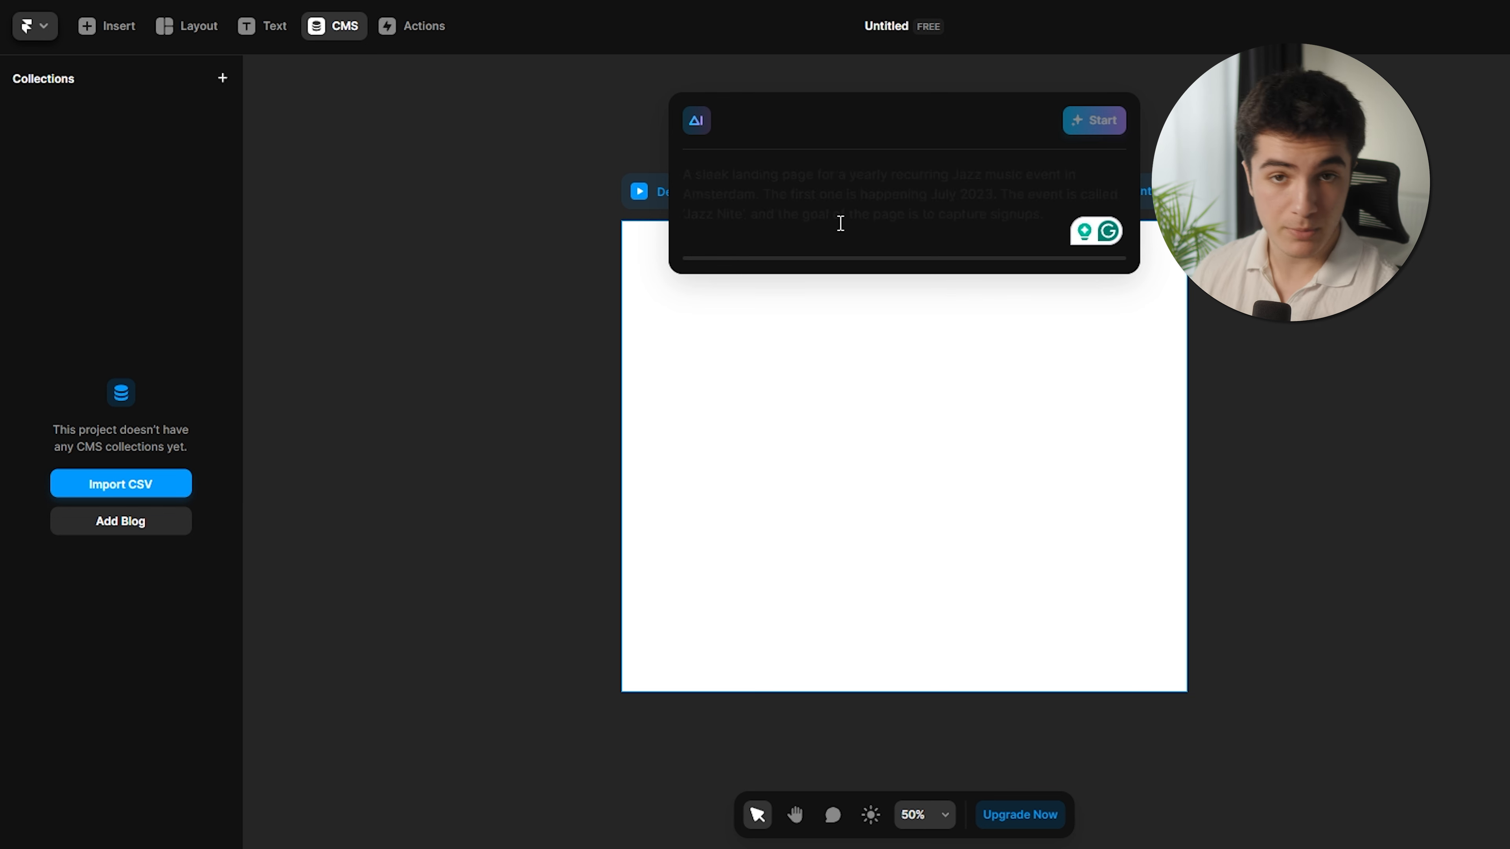
pyautogui.click(534, 140)
# Insert the ready-made "The Landing Page." page template and test its responsiveness by dragging the Phone breakpoint's width.
pyautogui.click(121, 30)
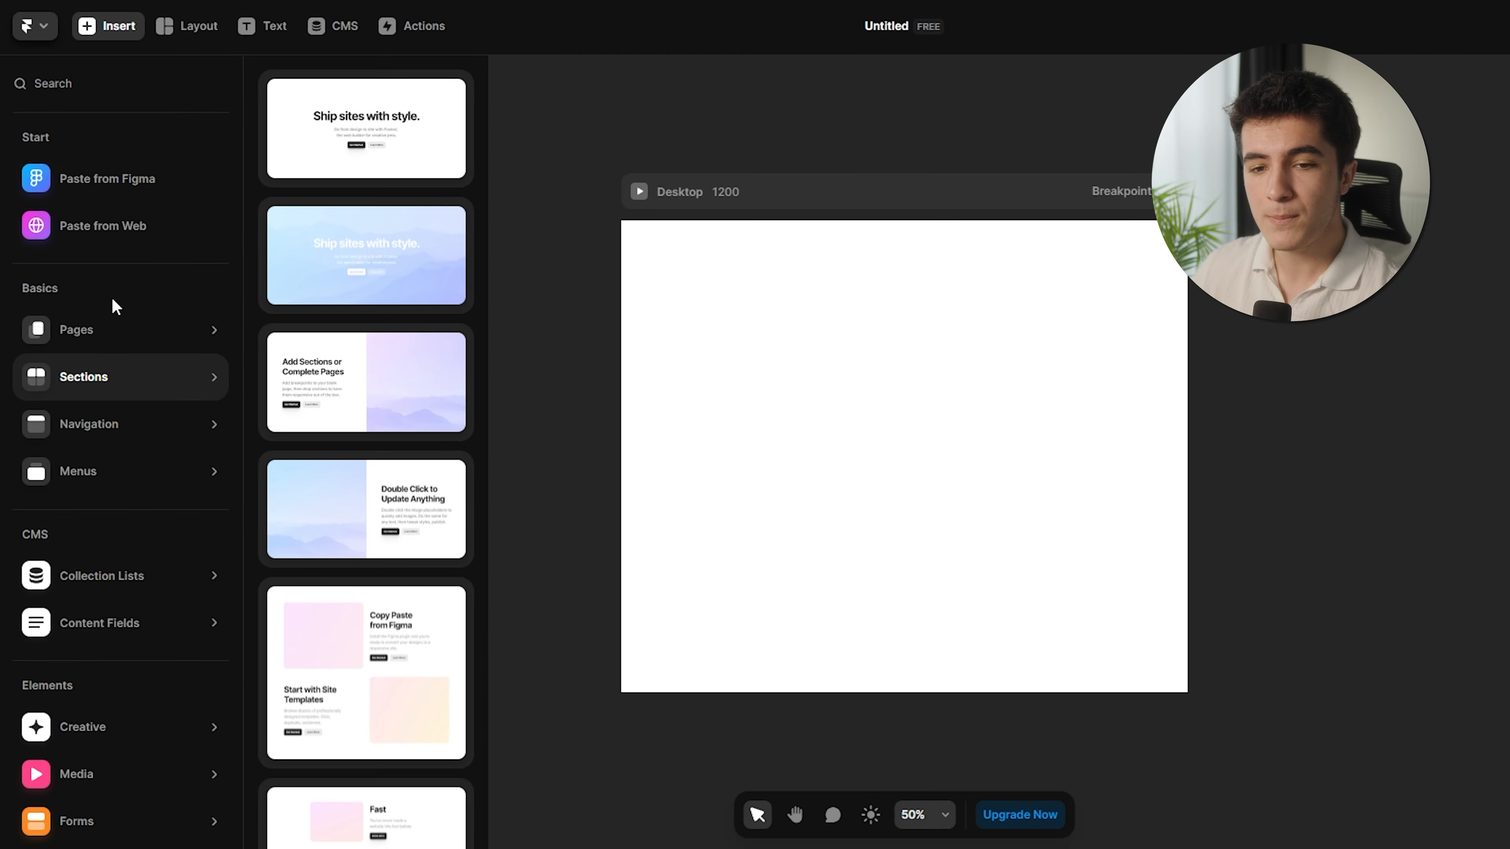
pyautogui.click(386, 190)
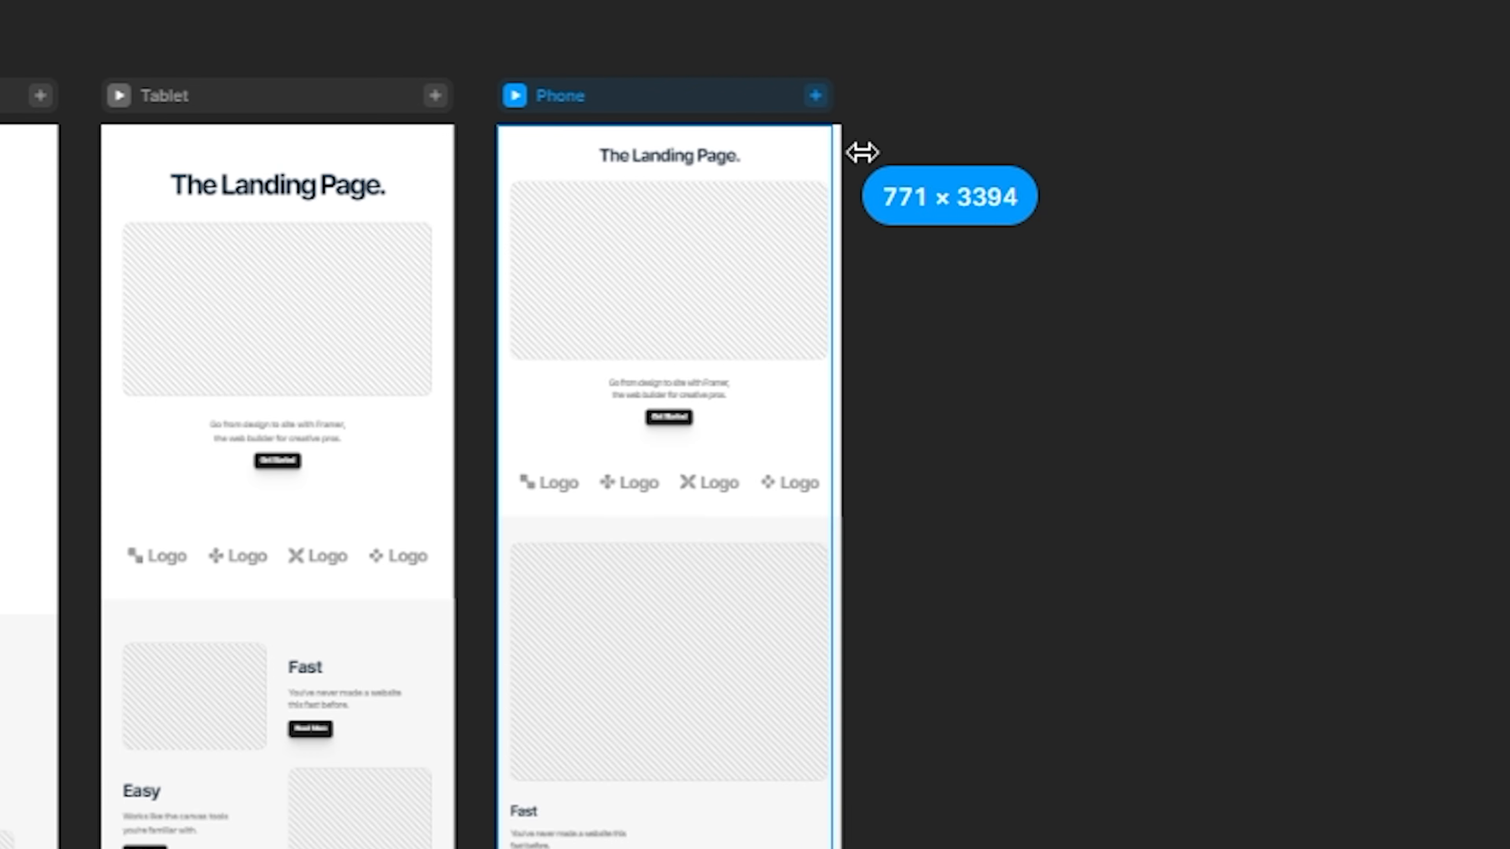
pyautogui.moveTo(862, 152); pyautogui.dragTo(901, 171)
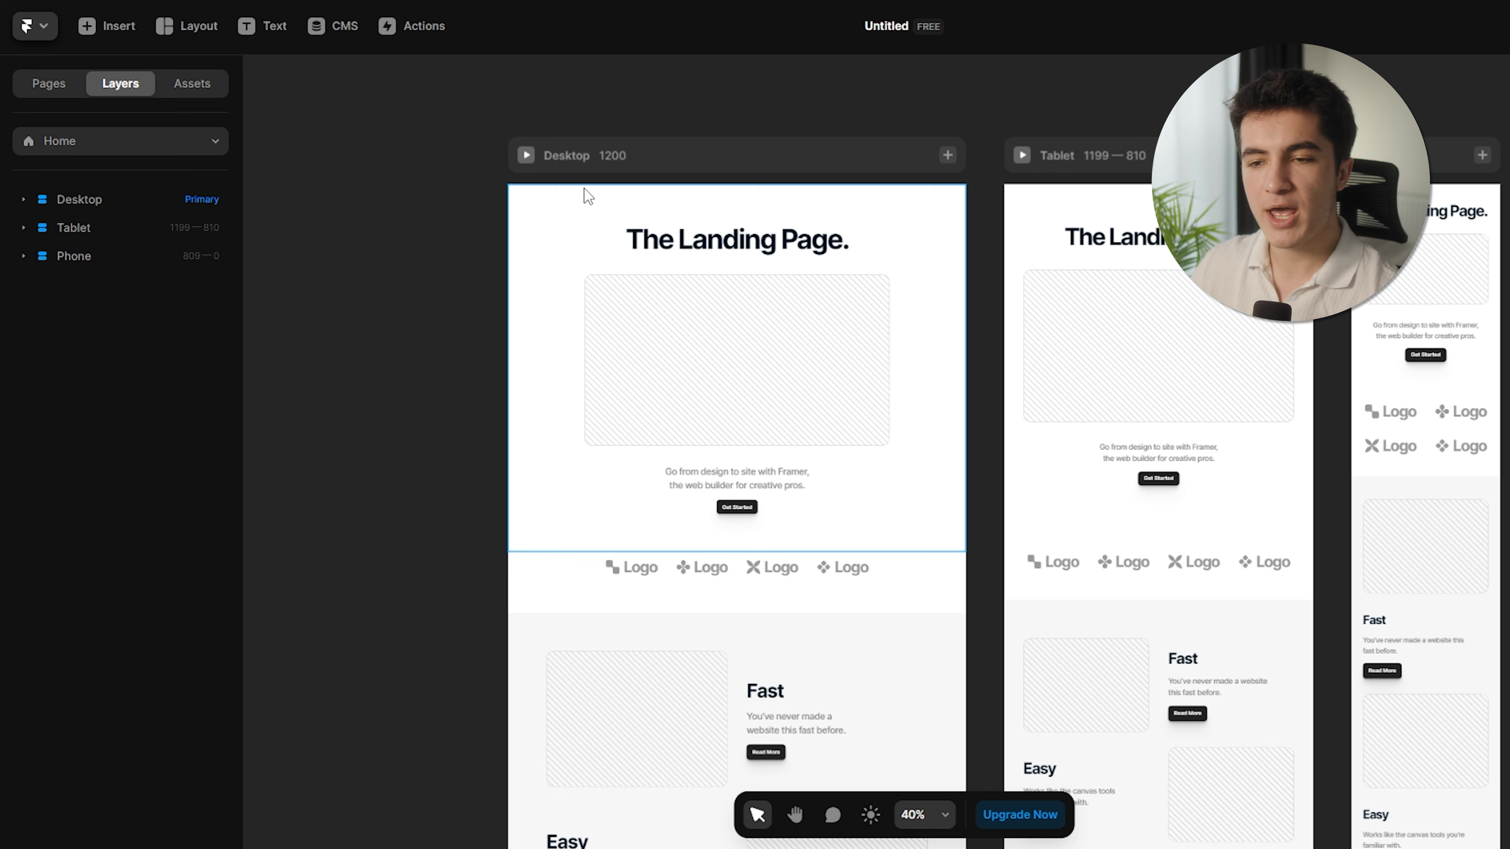
# Insert the first light navigation bar above the header of the Desktop page.
pyautogui.click(110, 28)
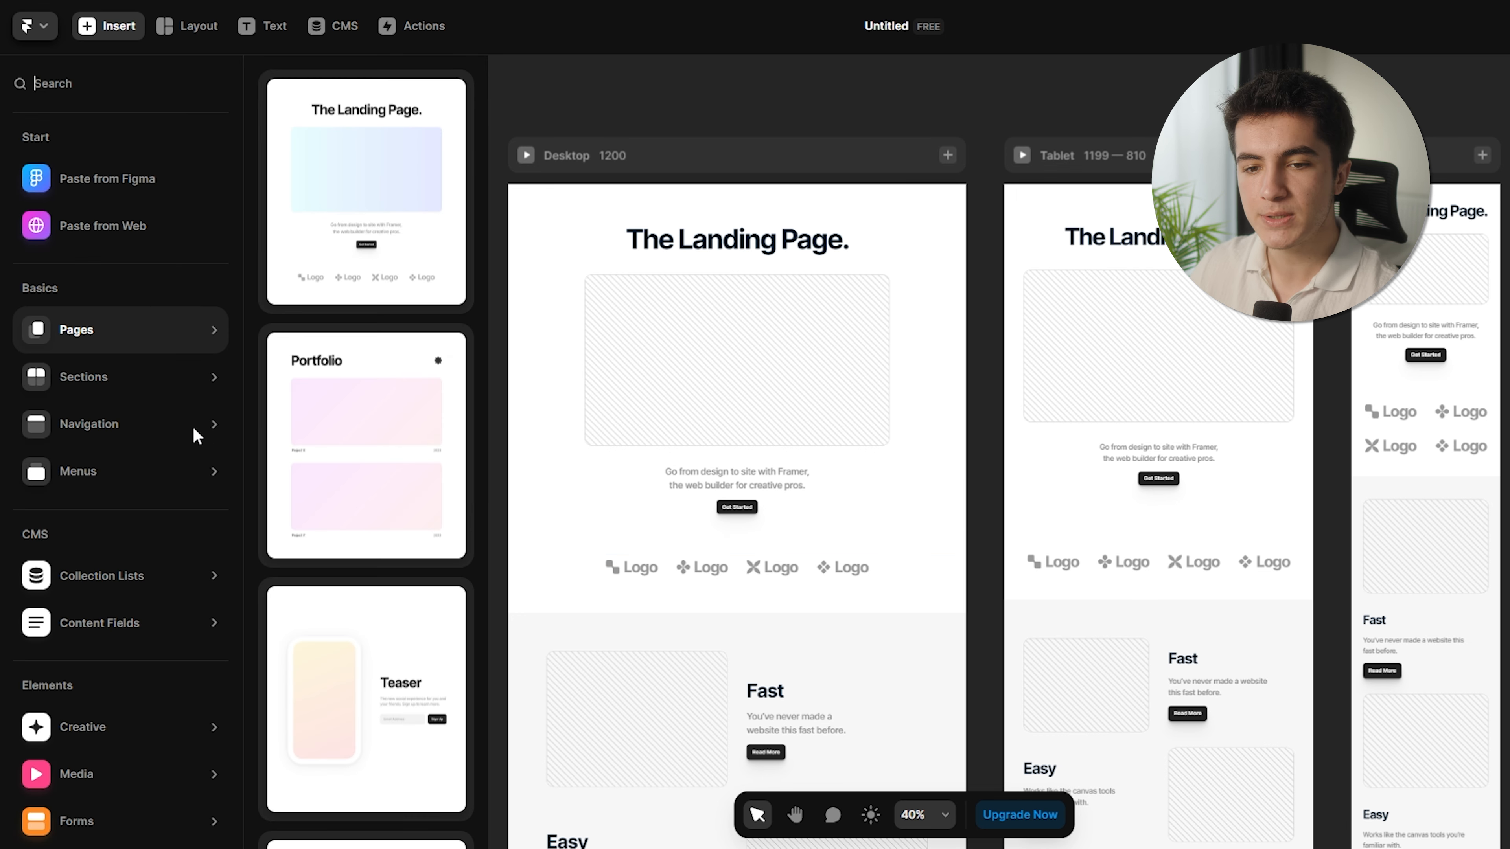
pyautogui.moveTo(189, 433)
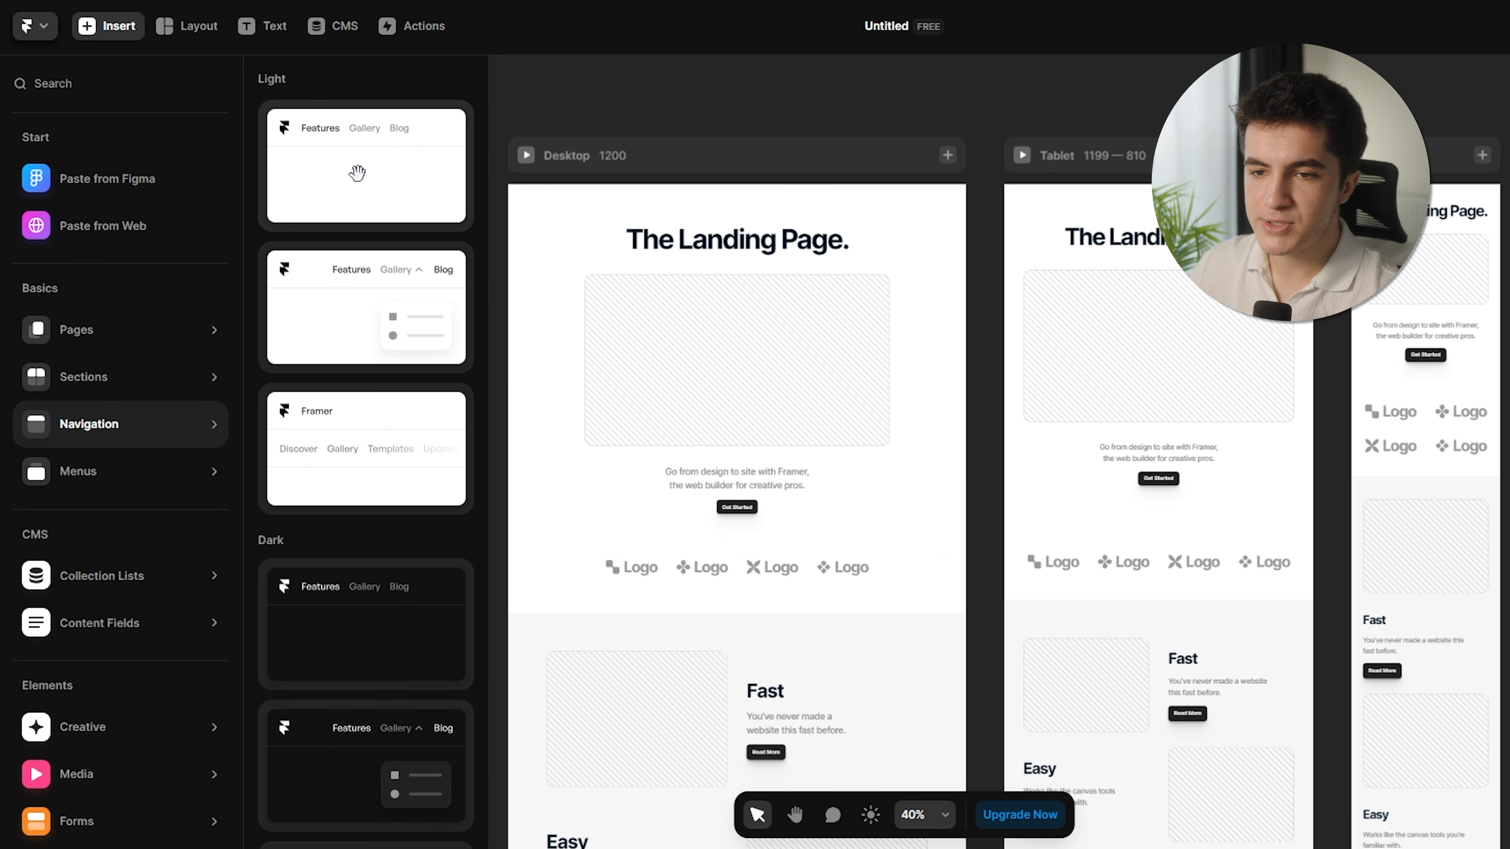
pyautogui.moveTo(356, 171); pyautogui.dragTo(699, 189)
pyautogui.click(676, 123)
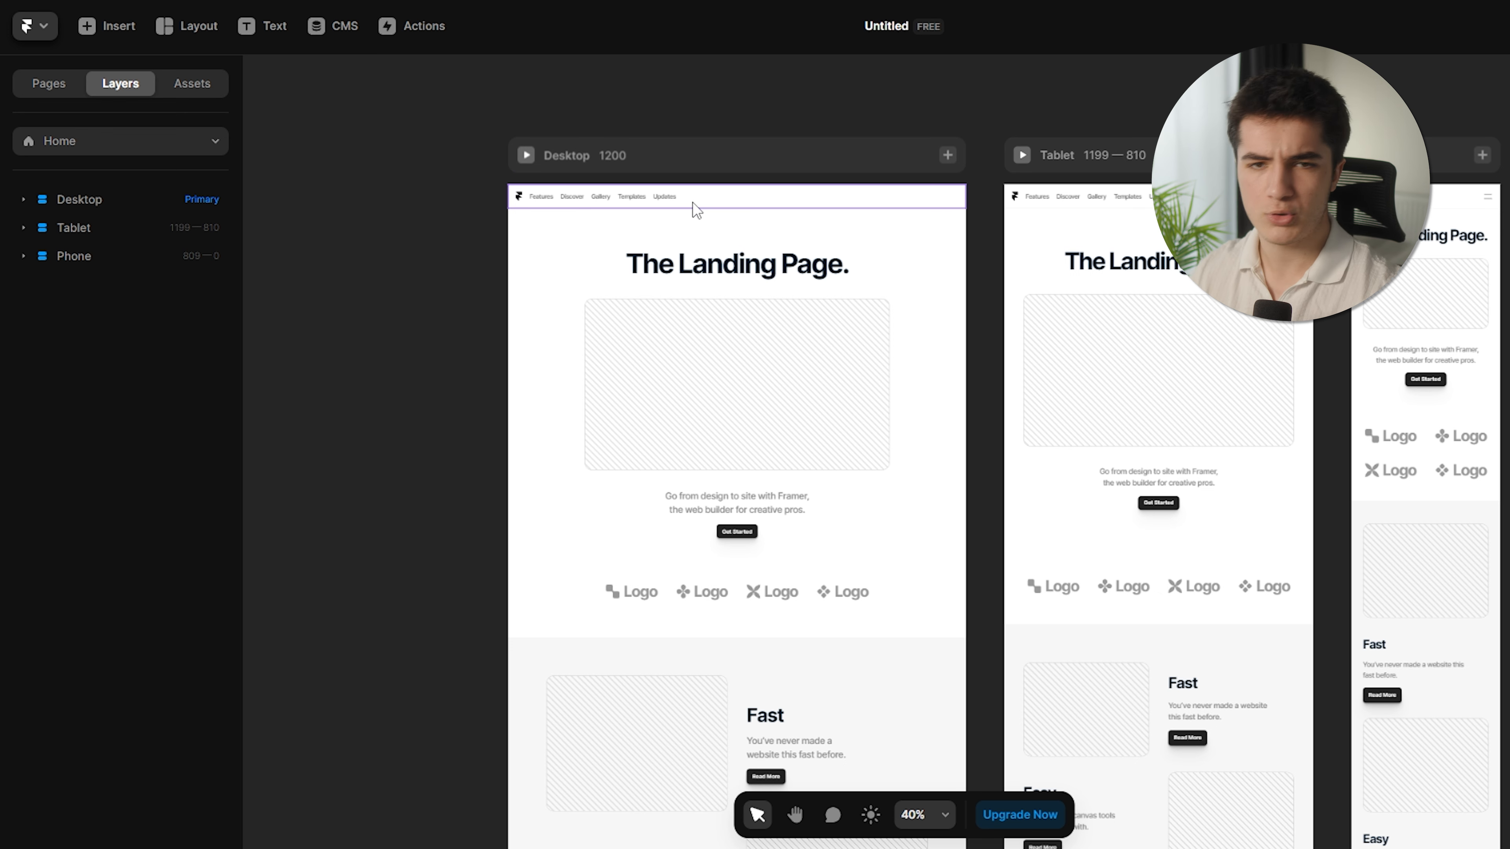
# Open the navigation component for editing and set its Desktop primary variant's distribution to Center.
pyautogui.click(702, 205)
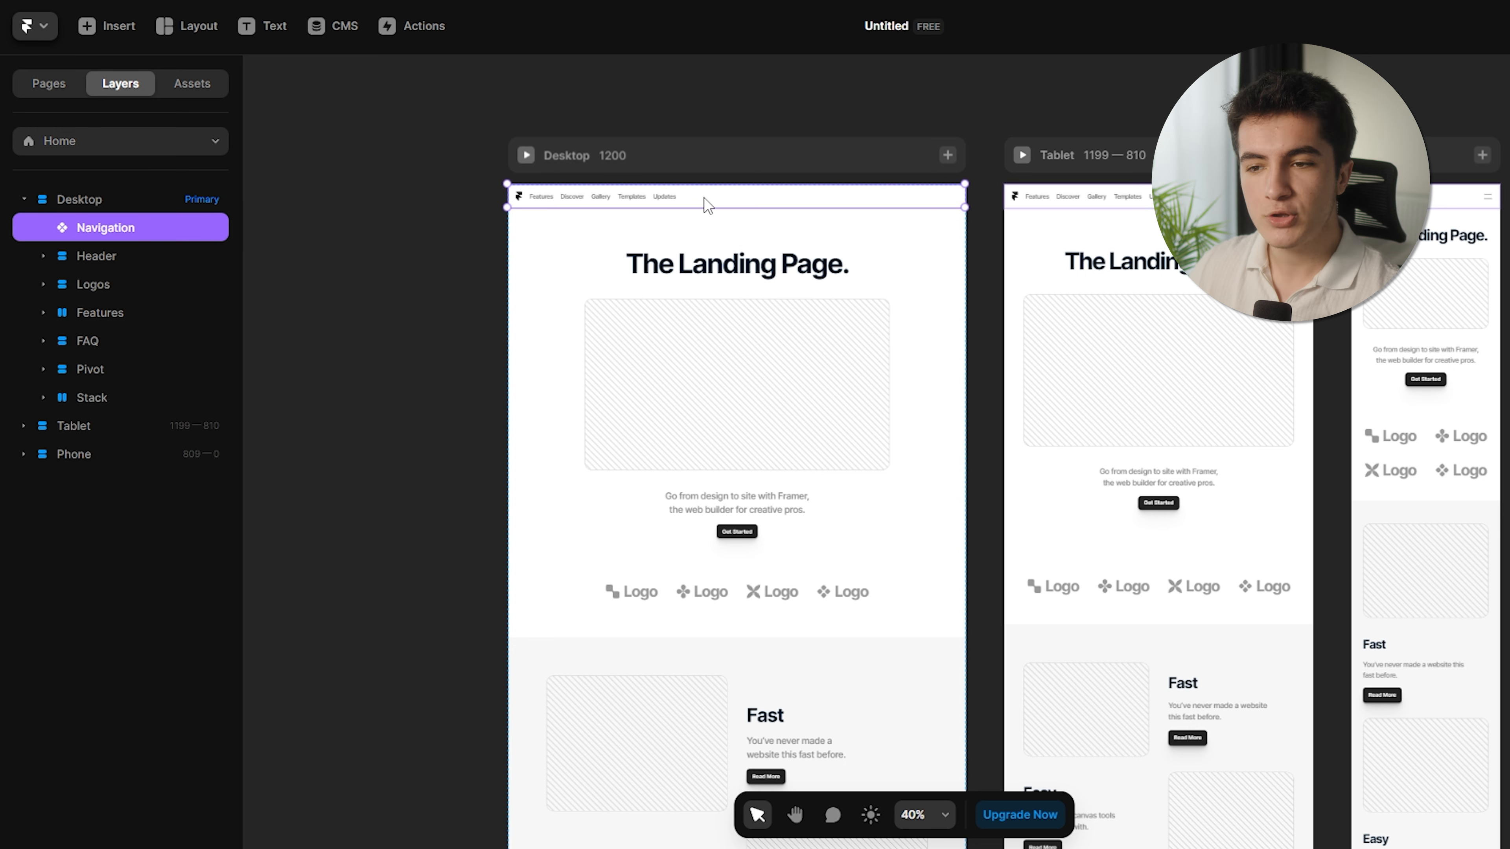
pyautogui.doubleClick(704, 196)
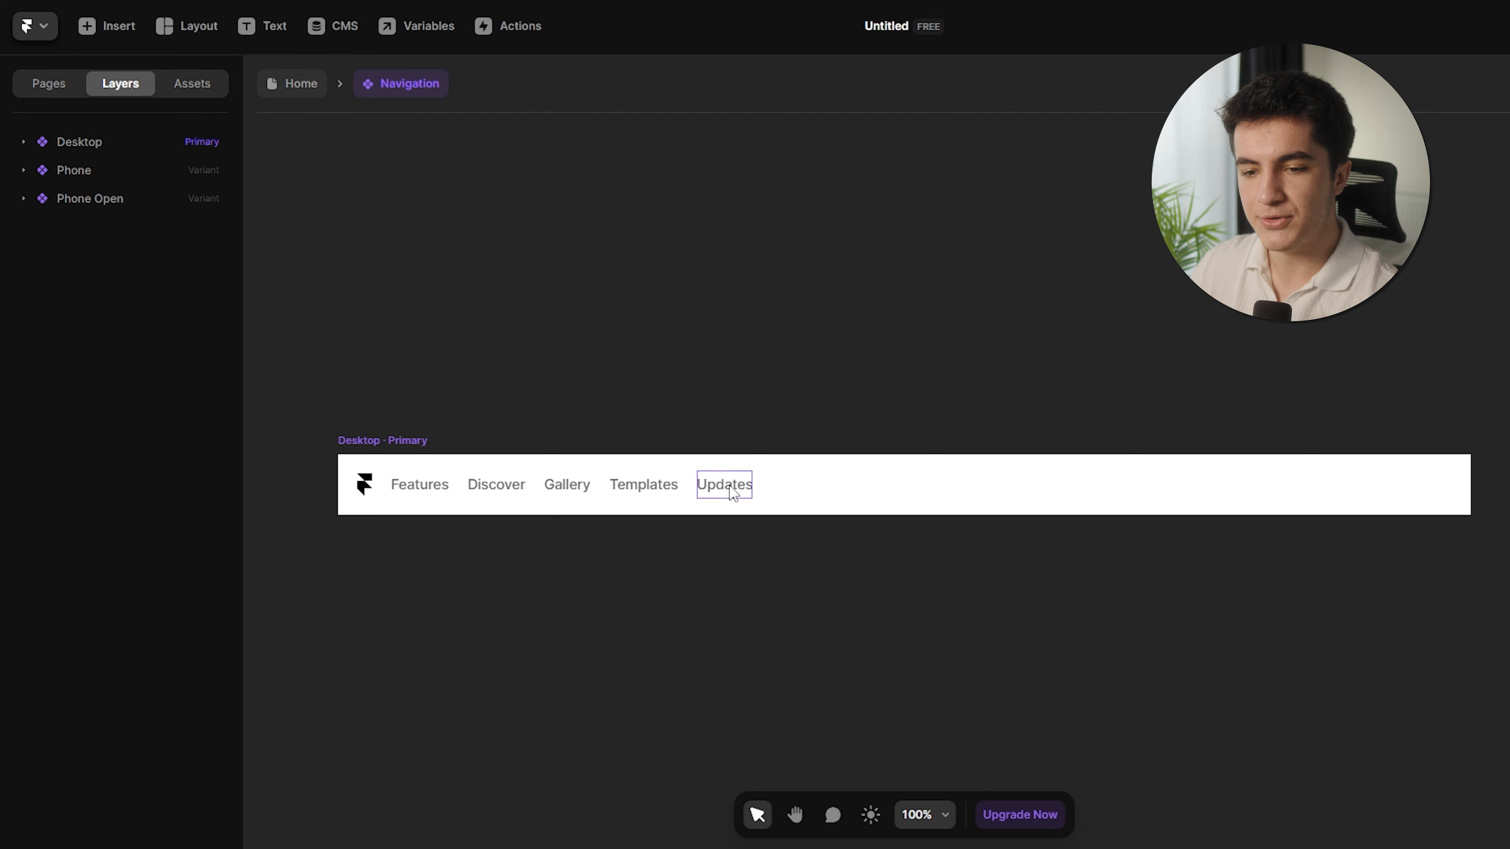
pyautogui.click(109, 149)
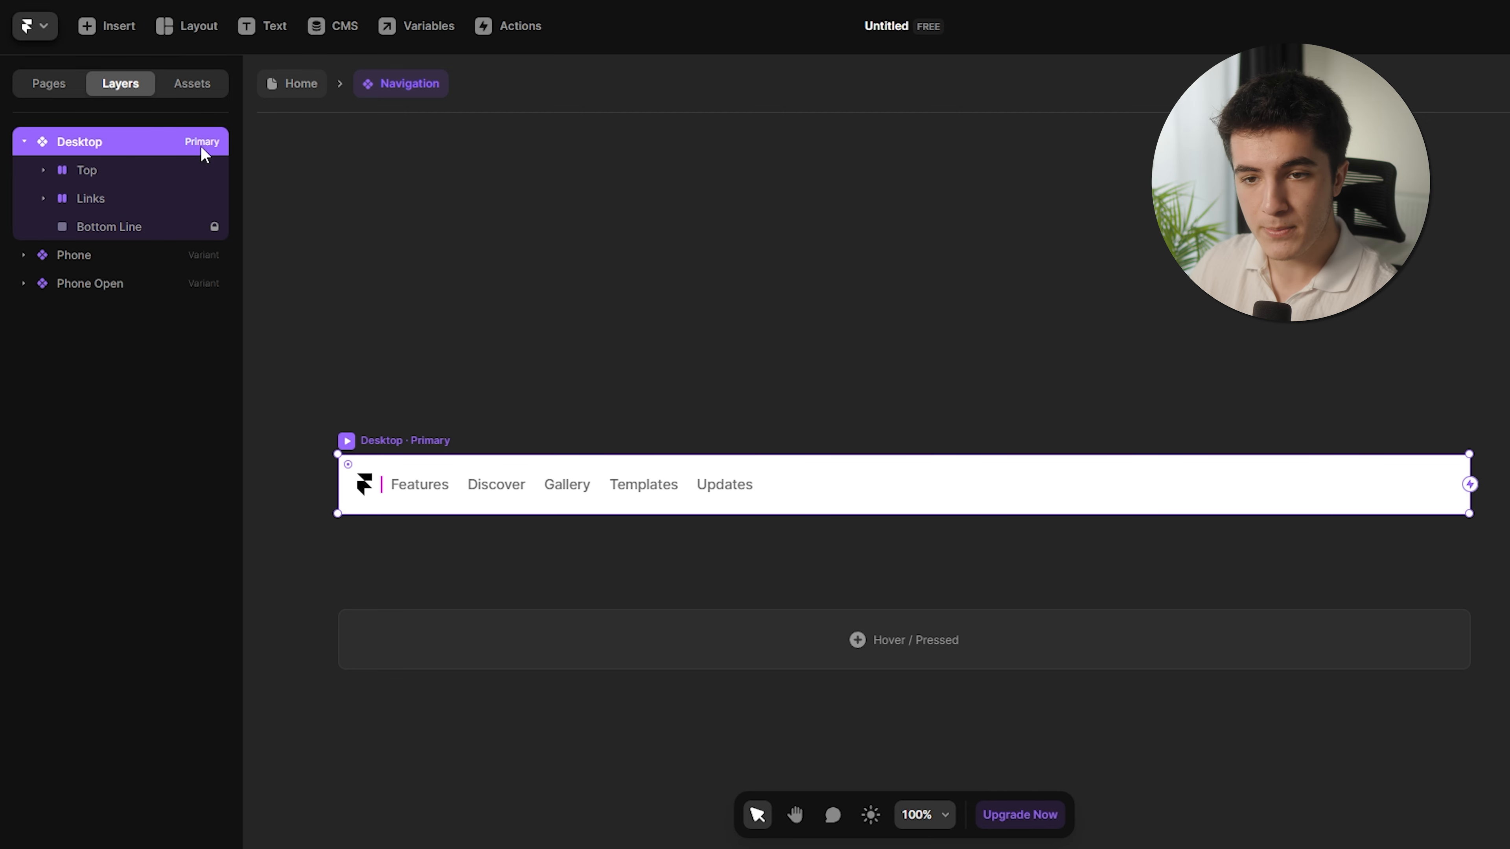
pyautogui.click(1419, 546)
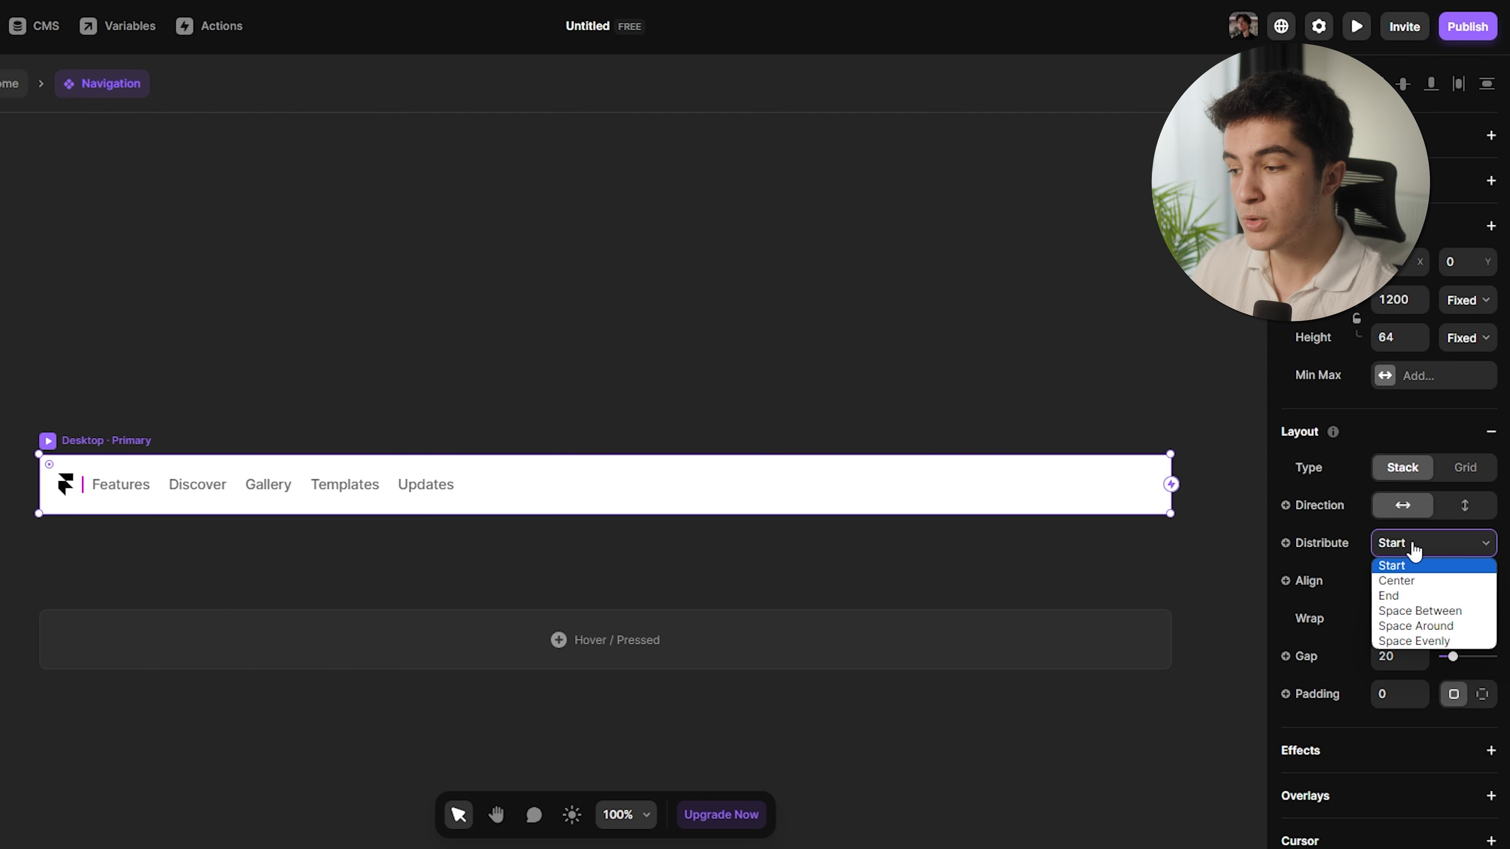
pyautogui.click(1409, 580)
pyautogui.click(766, 374)
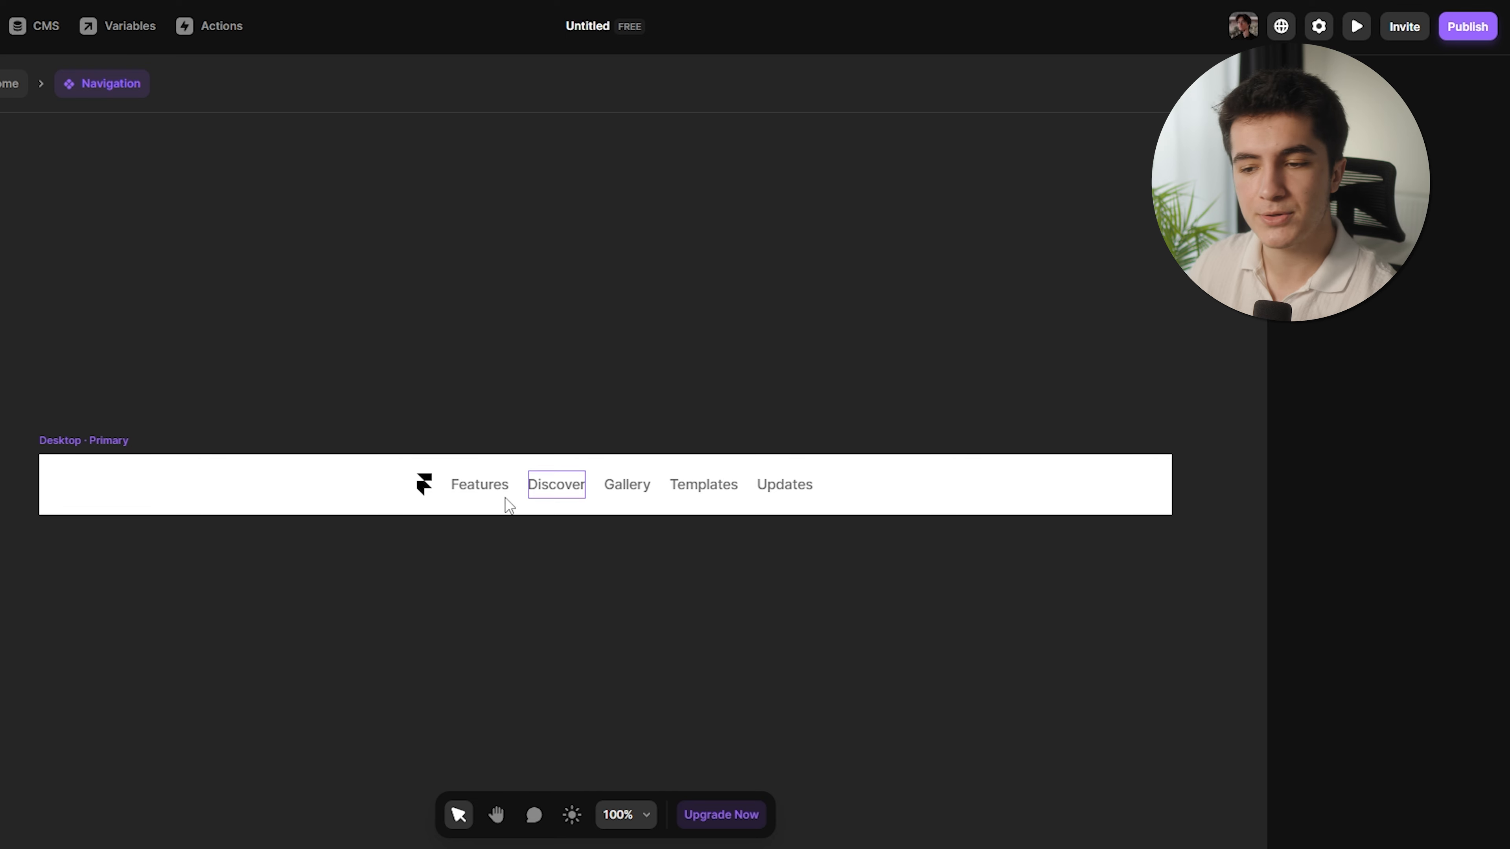
# Delete the logo from the navigation bar and change the Features link text to "Home".
pyautogui.click(425, 485)
pyautogui.press('Delete')
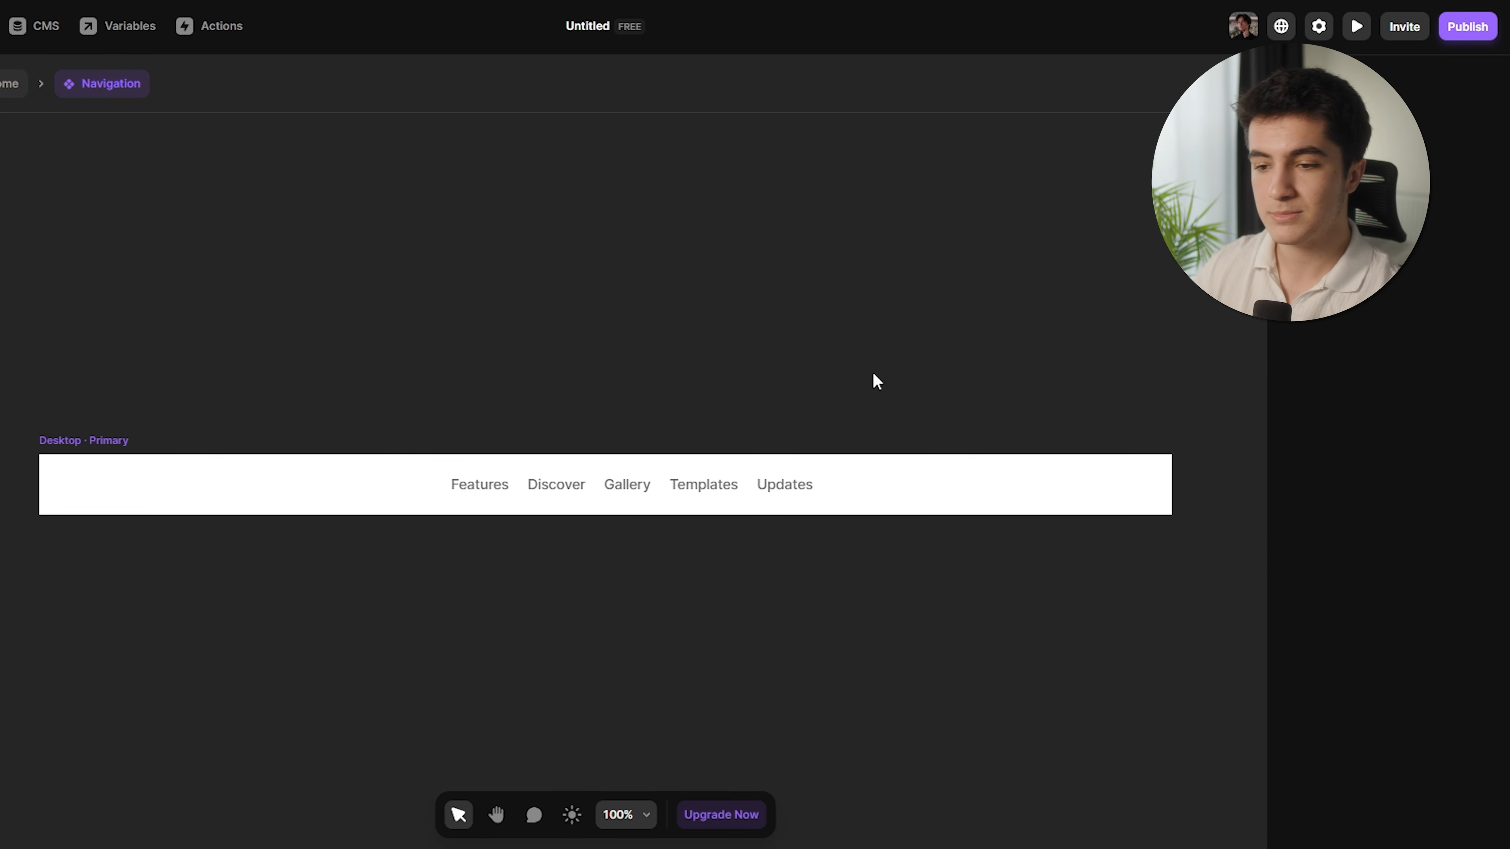
pyautogui.doubleClick(489, 486)
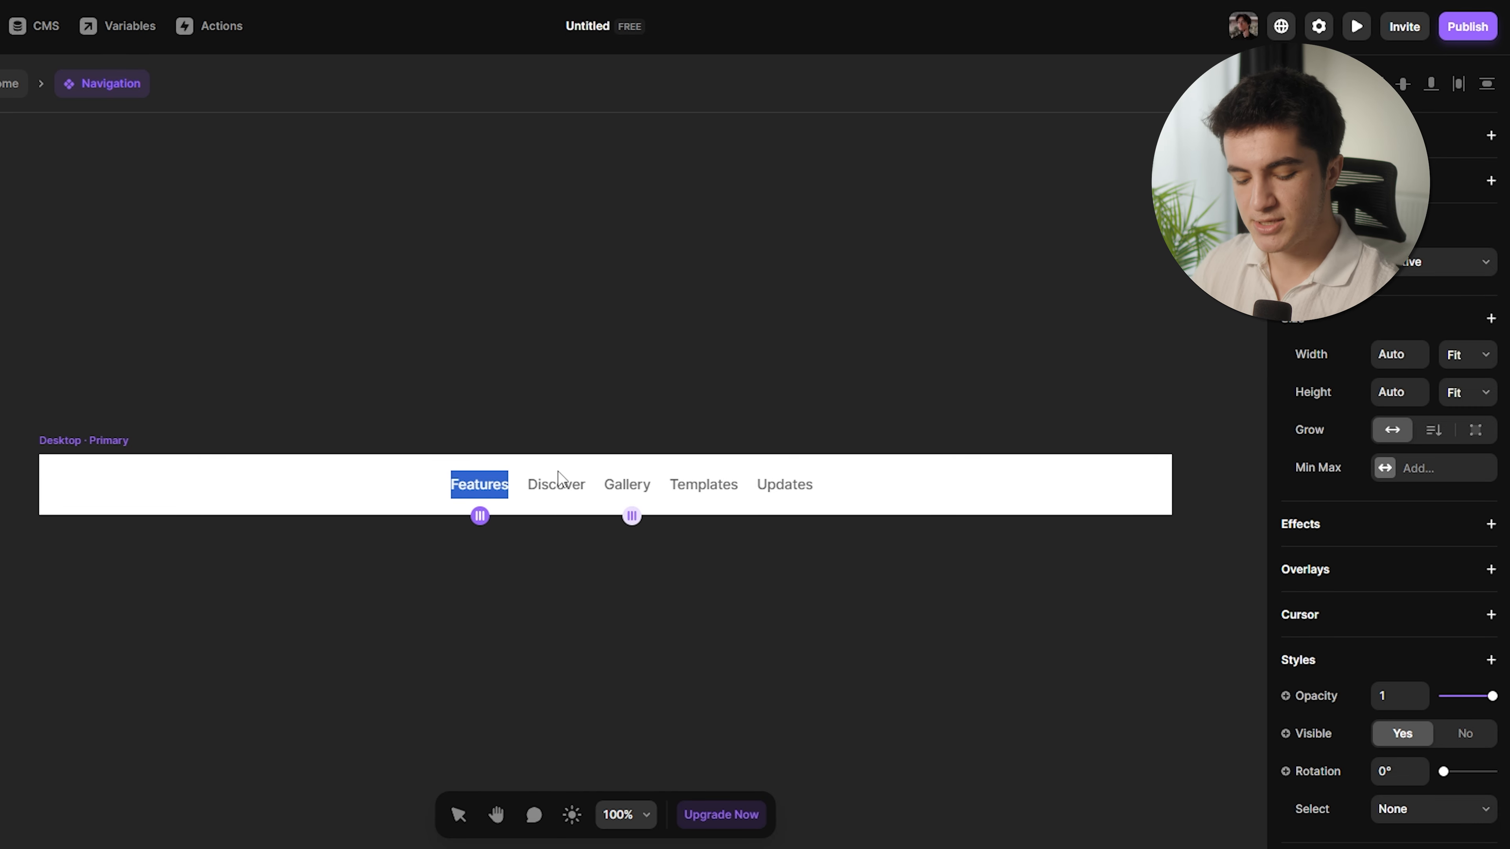
pyautogui.write('Home')
pyautogui.press('Escape')
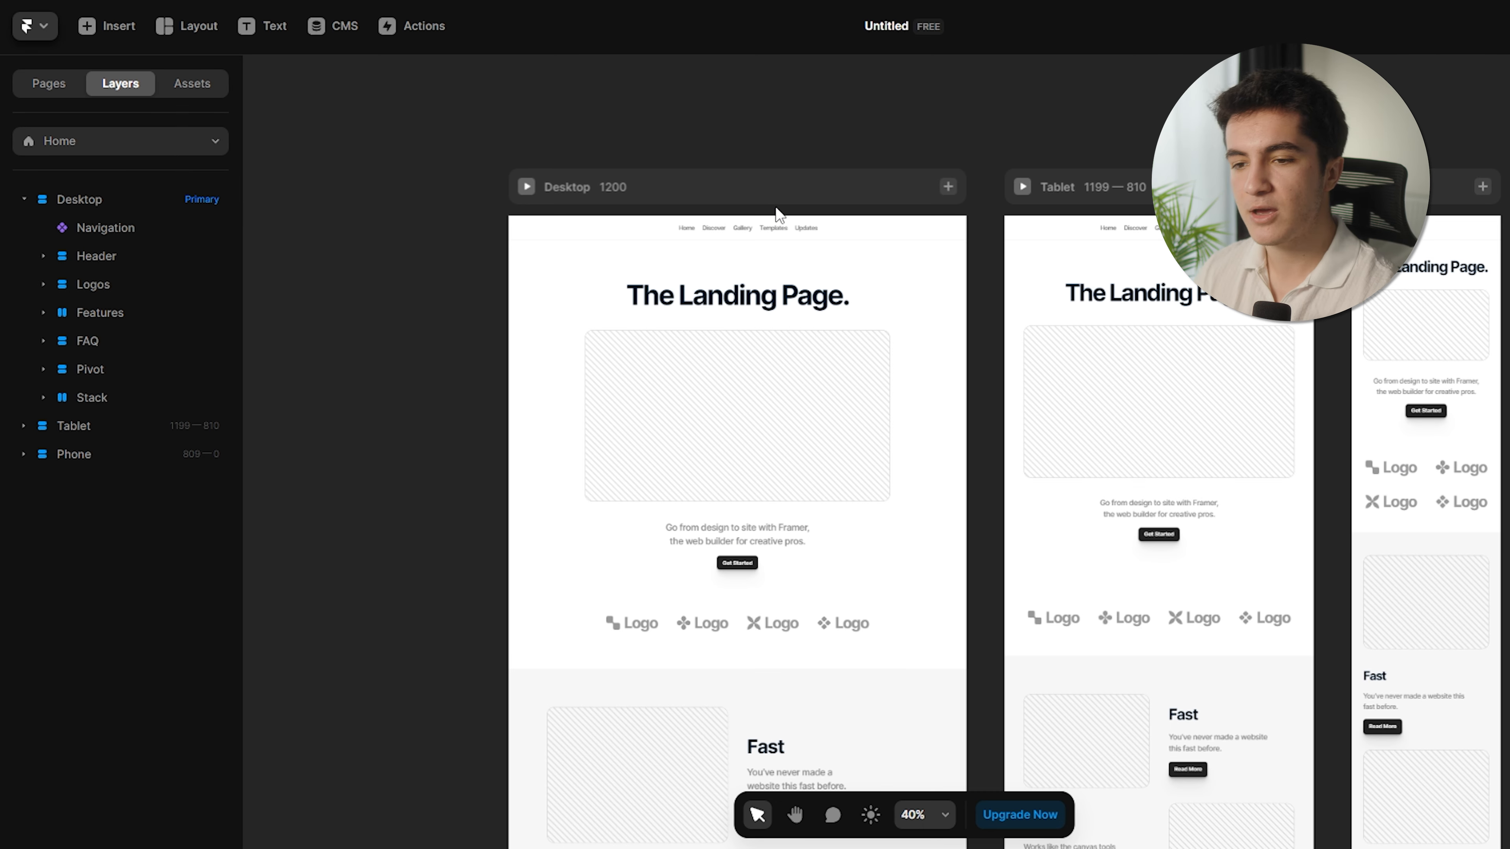
# Replace the header title "The Landing Page." on the Desktop page with the site owner's first name.
pyautogui.scroll(3, 772, 214)
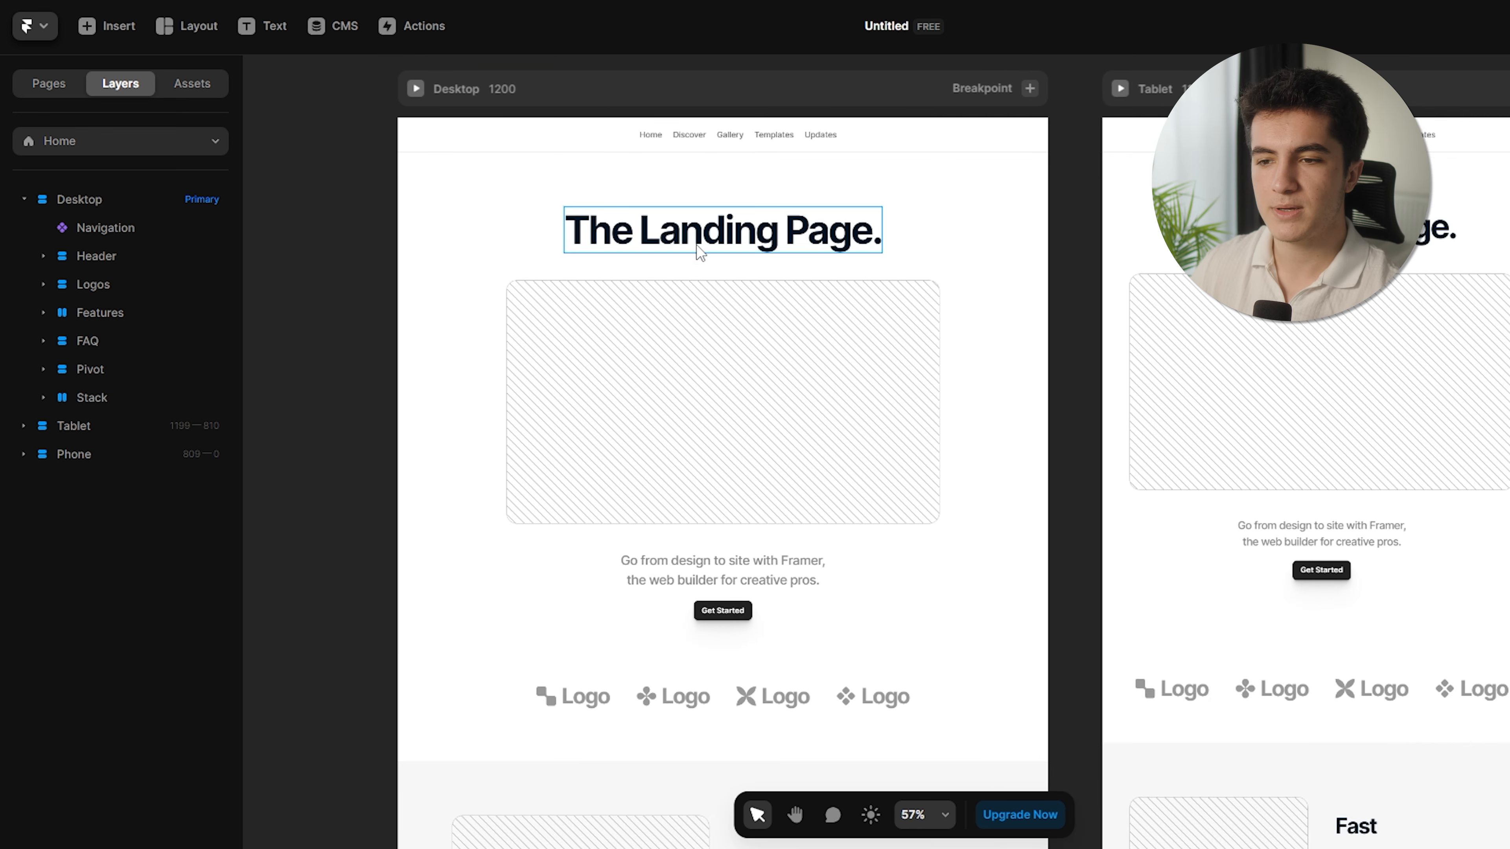
pyautogui.doubleClick(714, 235)
pyautogui.hotkey('ctrl', 'a')
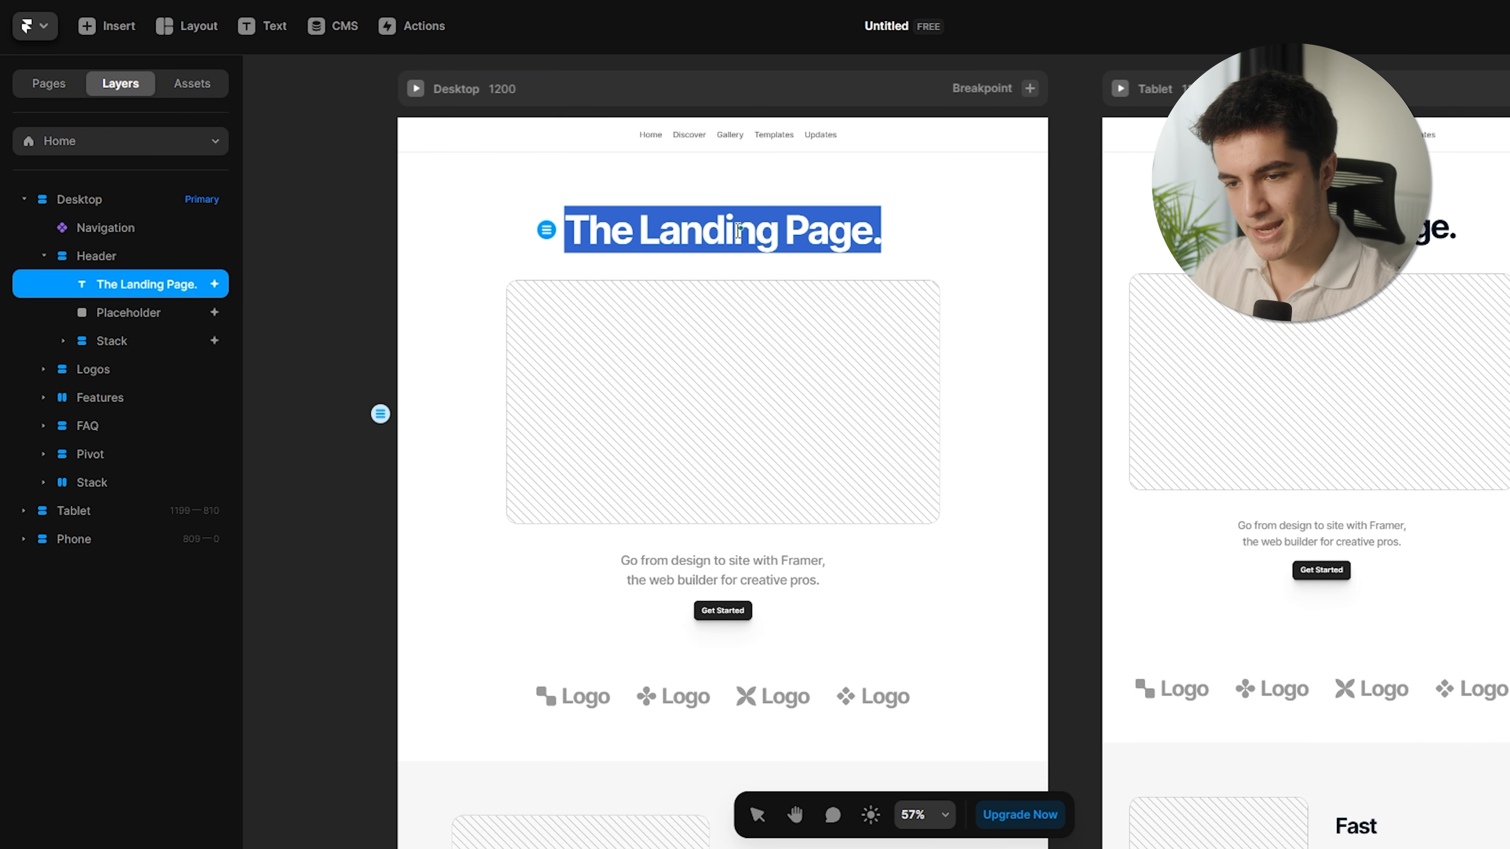
pyautogui.write('Arda')
pyautogui.press('Escape')
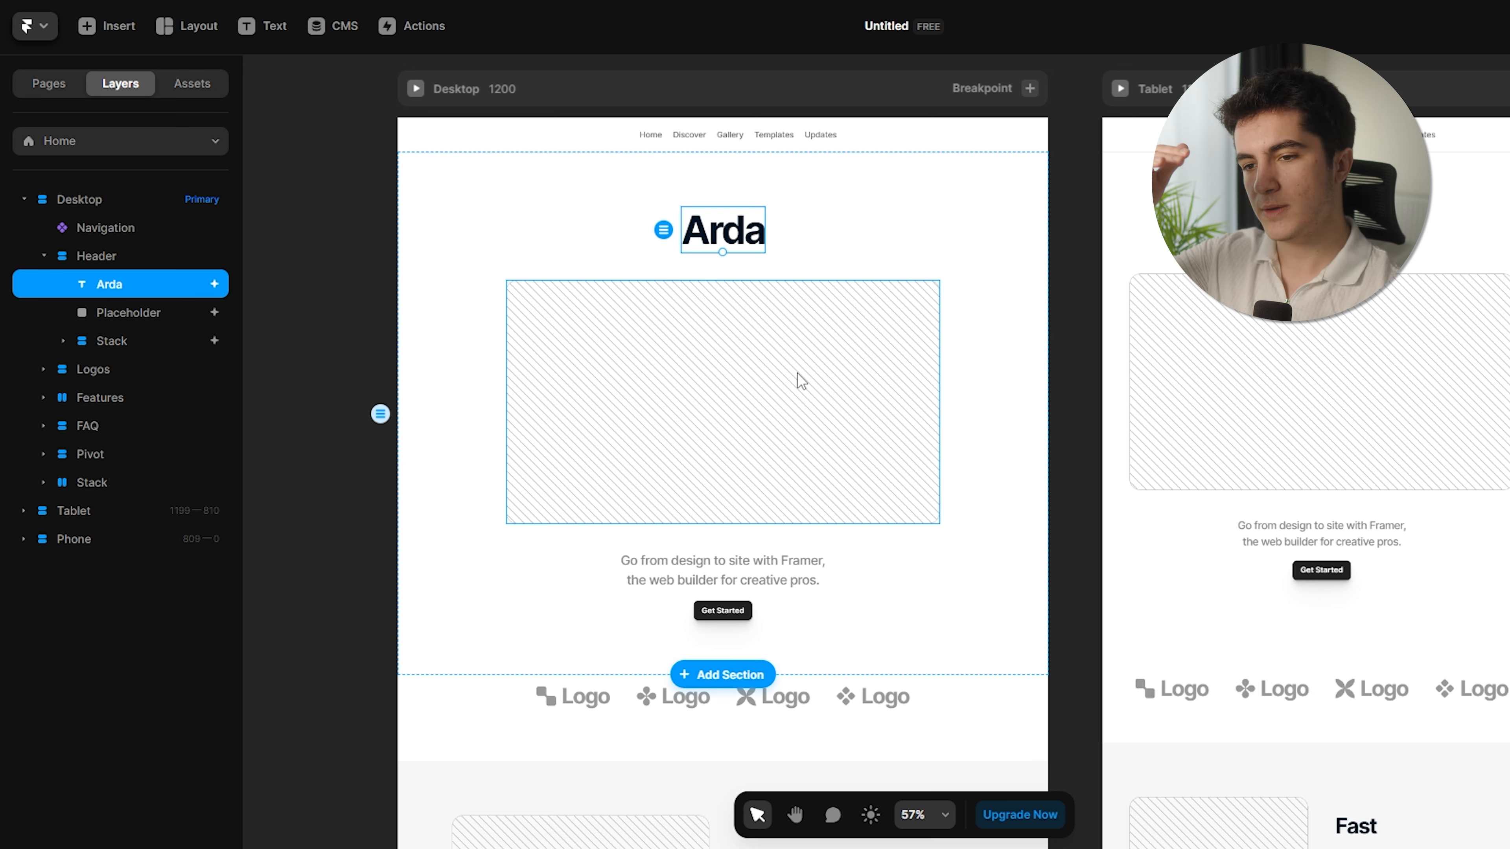
# Draw a full-width columns stack about 1200 × 482 in the header and put the name title and image placeholder side by side in it.
pyautogui.click(206, 29)
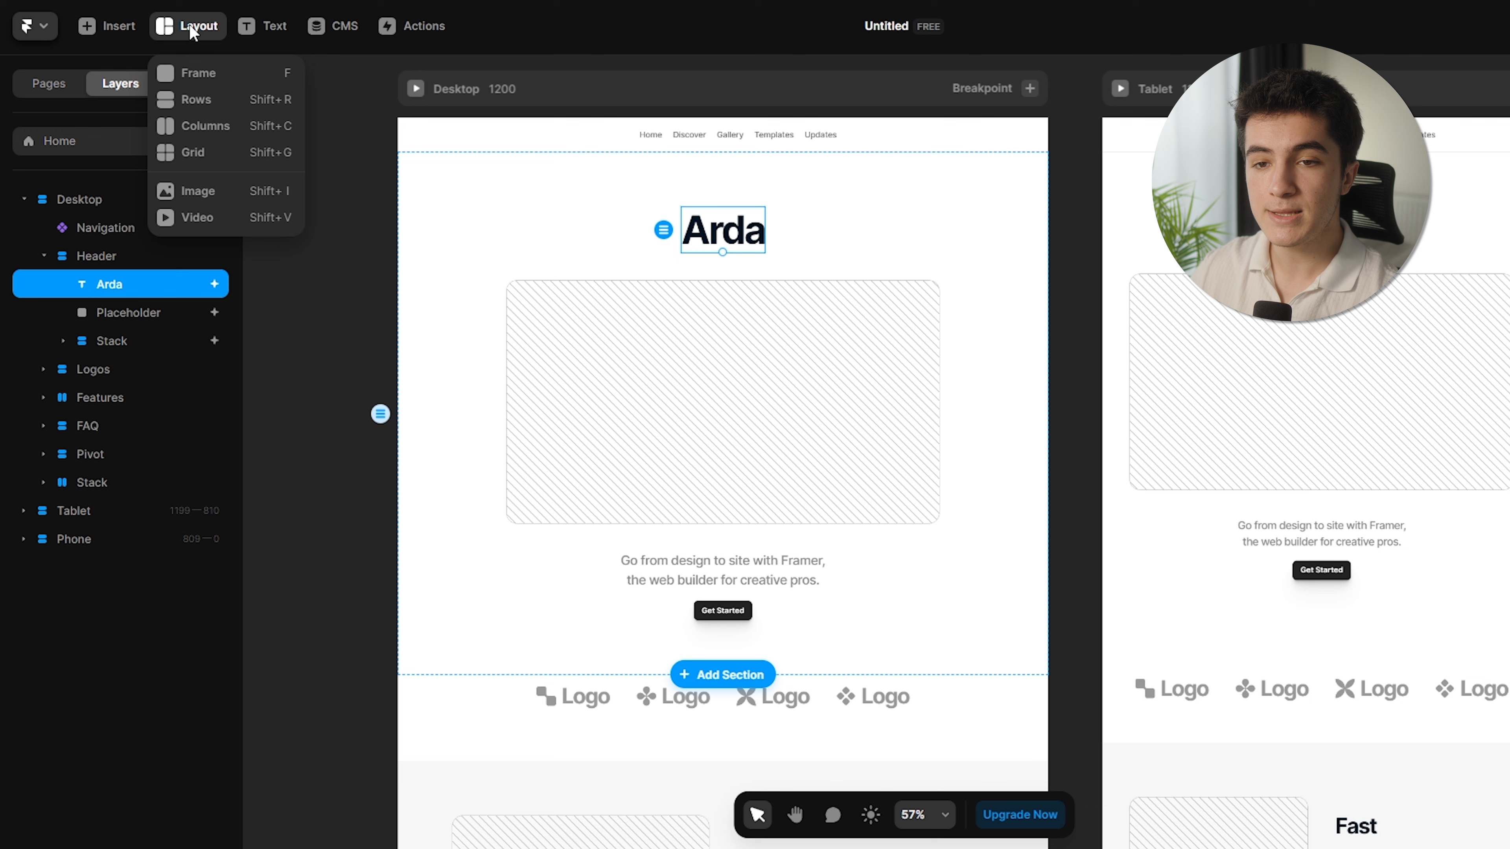
pyautogui.click(213, 124)
pyautogui.moveTo(398, 153)
pyautogui.mouseDown()
pyautogui.moveTo(1068, 356)
pyautogui.moveTo(1050, 414)
pyautogui.mouseUp()
pyautogui.moveTo(149, 341); pyautogui.dragTo(150, 322)
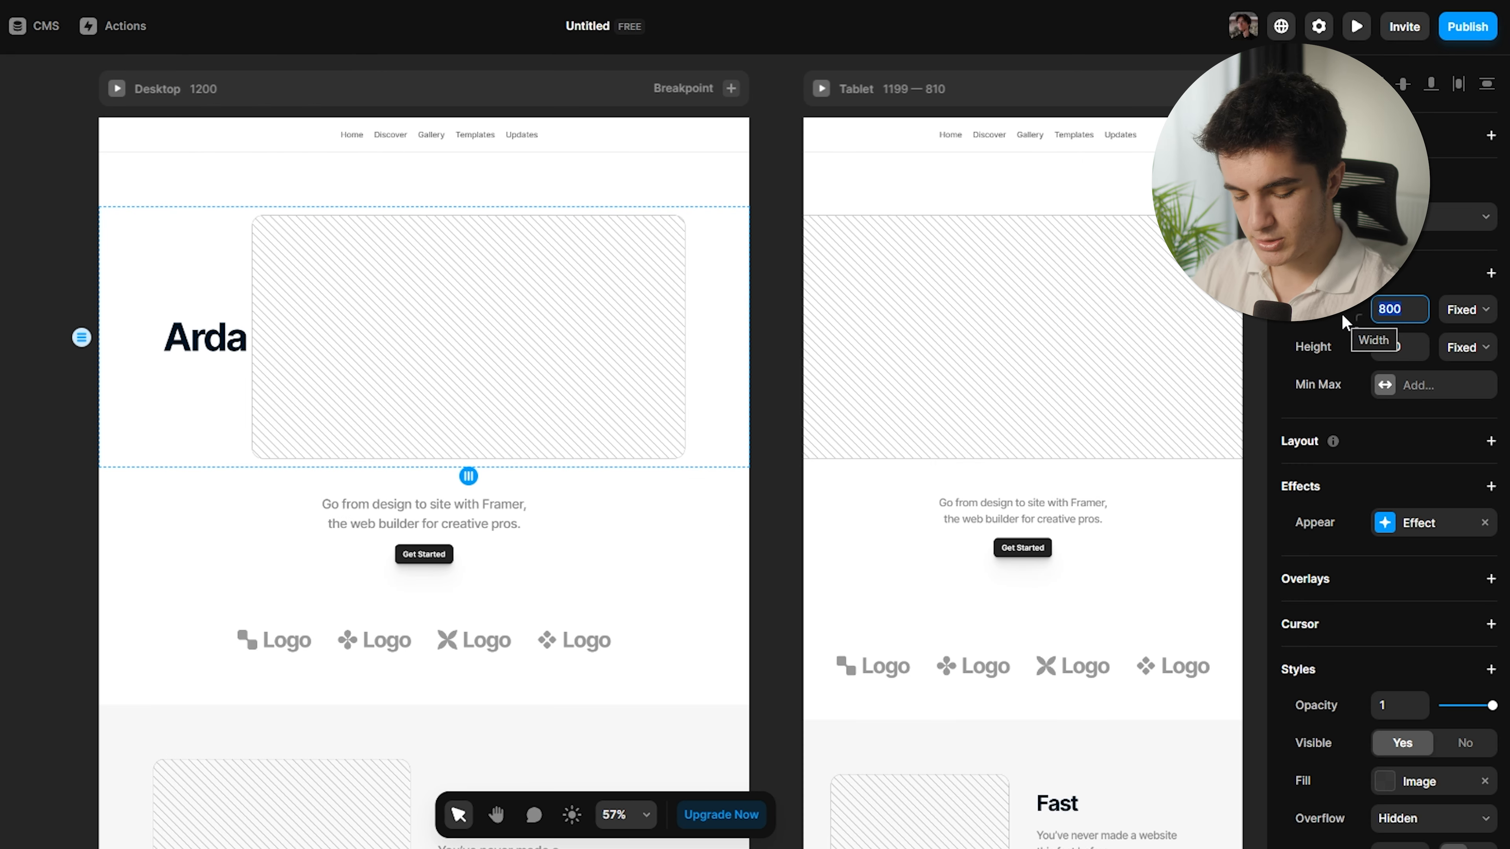
# Make the header's image placeholder a circle by setting its width and height to 350 and its radius to 250.
pyautogui.write('350')
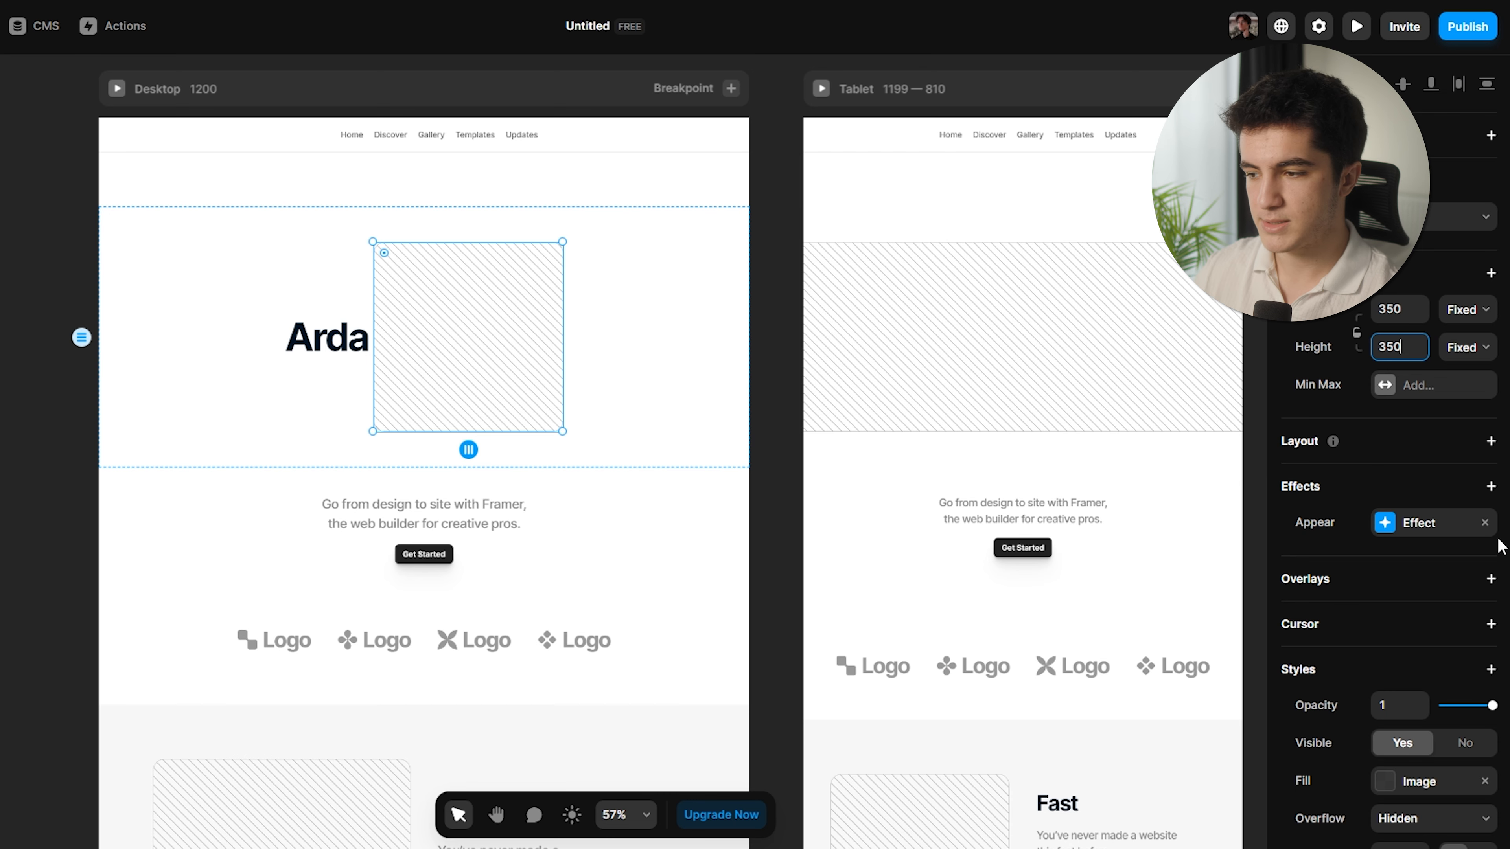
pyautogui.scroll(-5, 1385, 475)
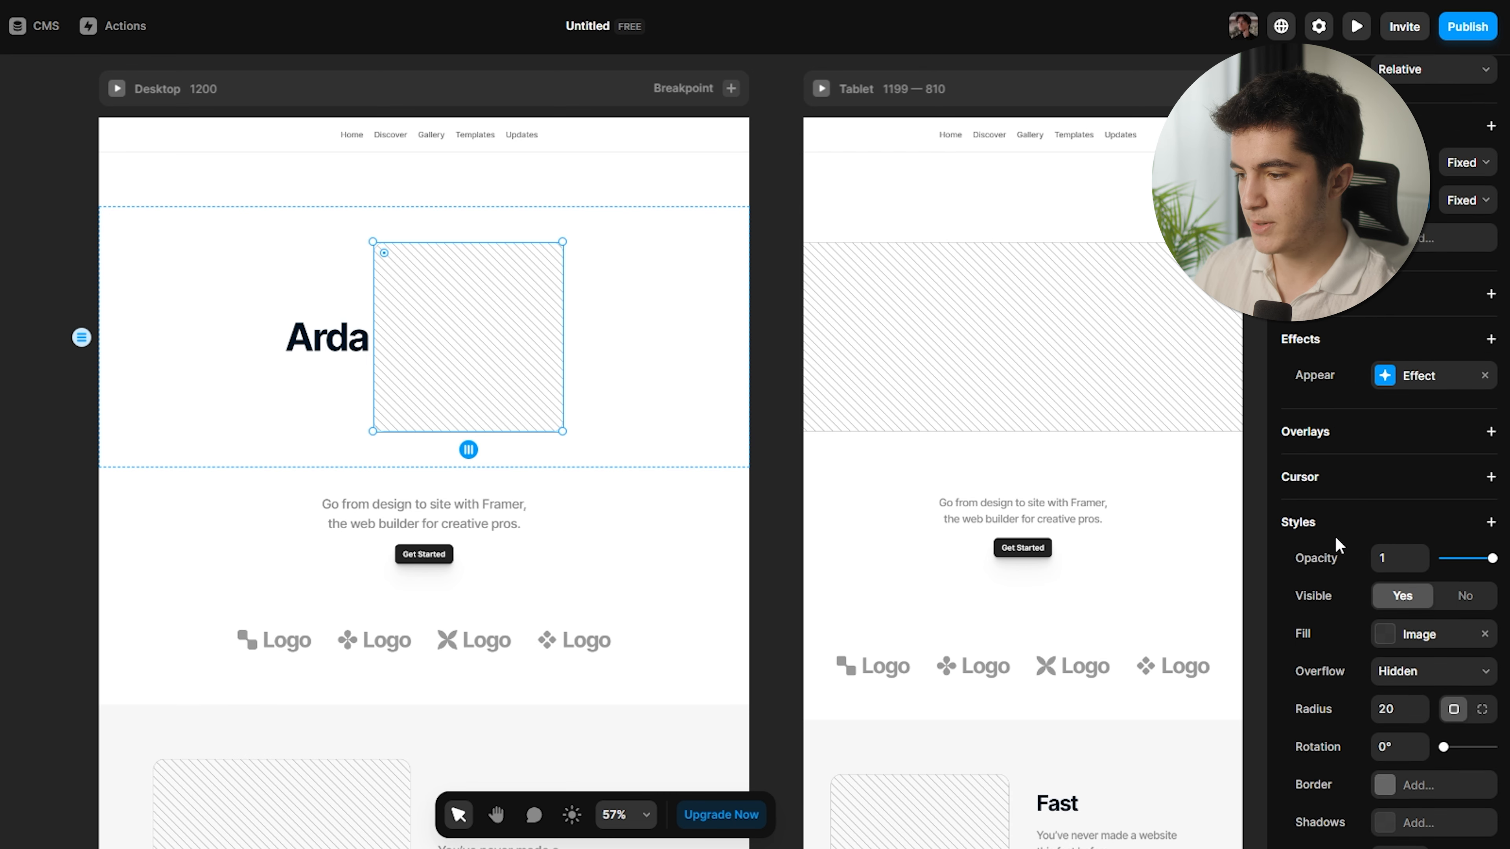
pyautogui.click(1392, 523)
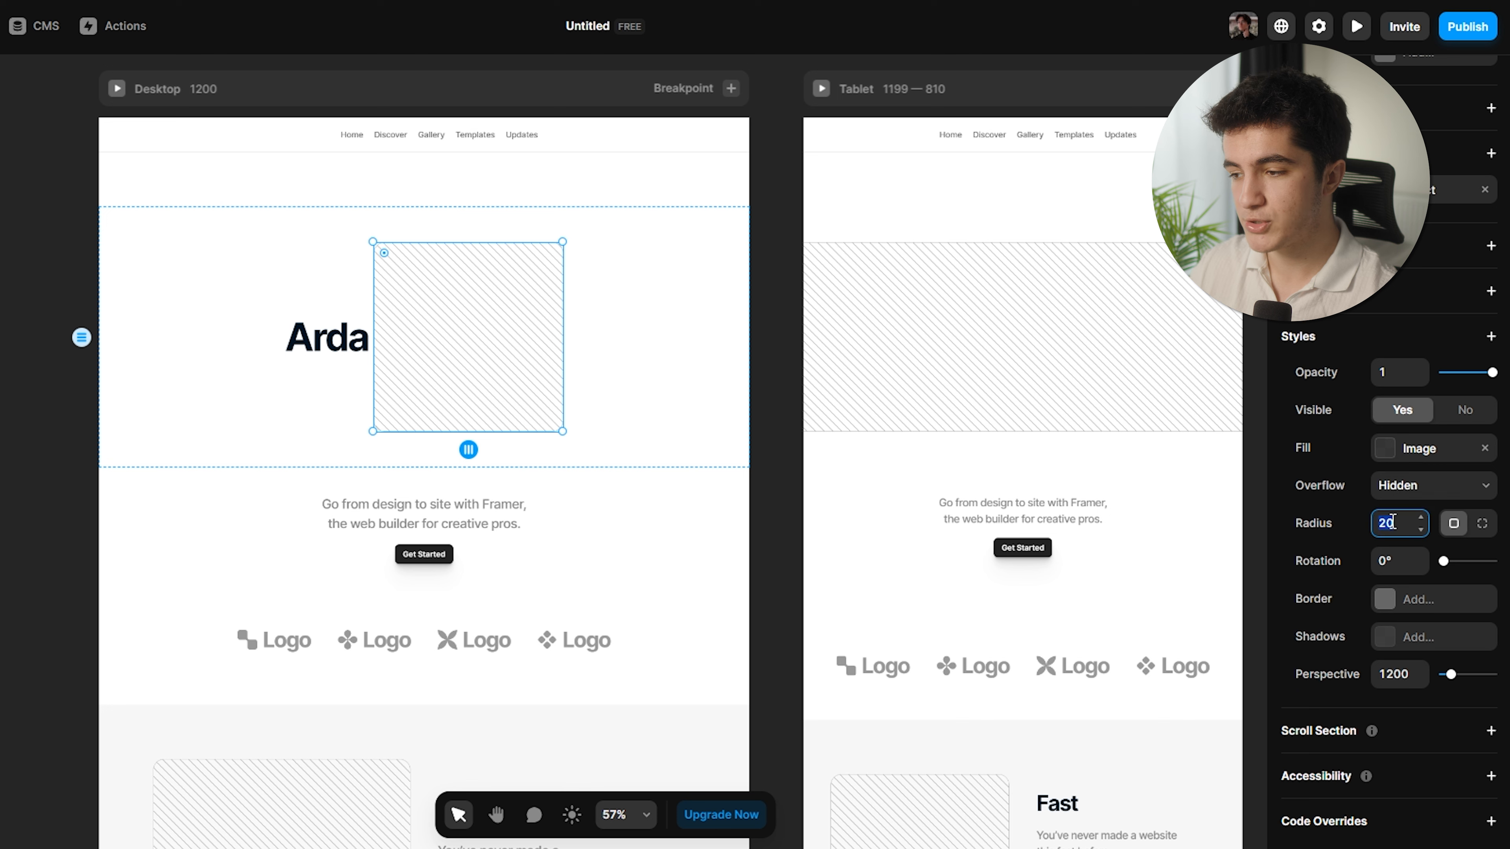
pyautogui.write('250')
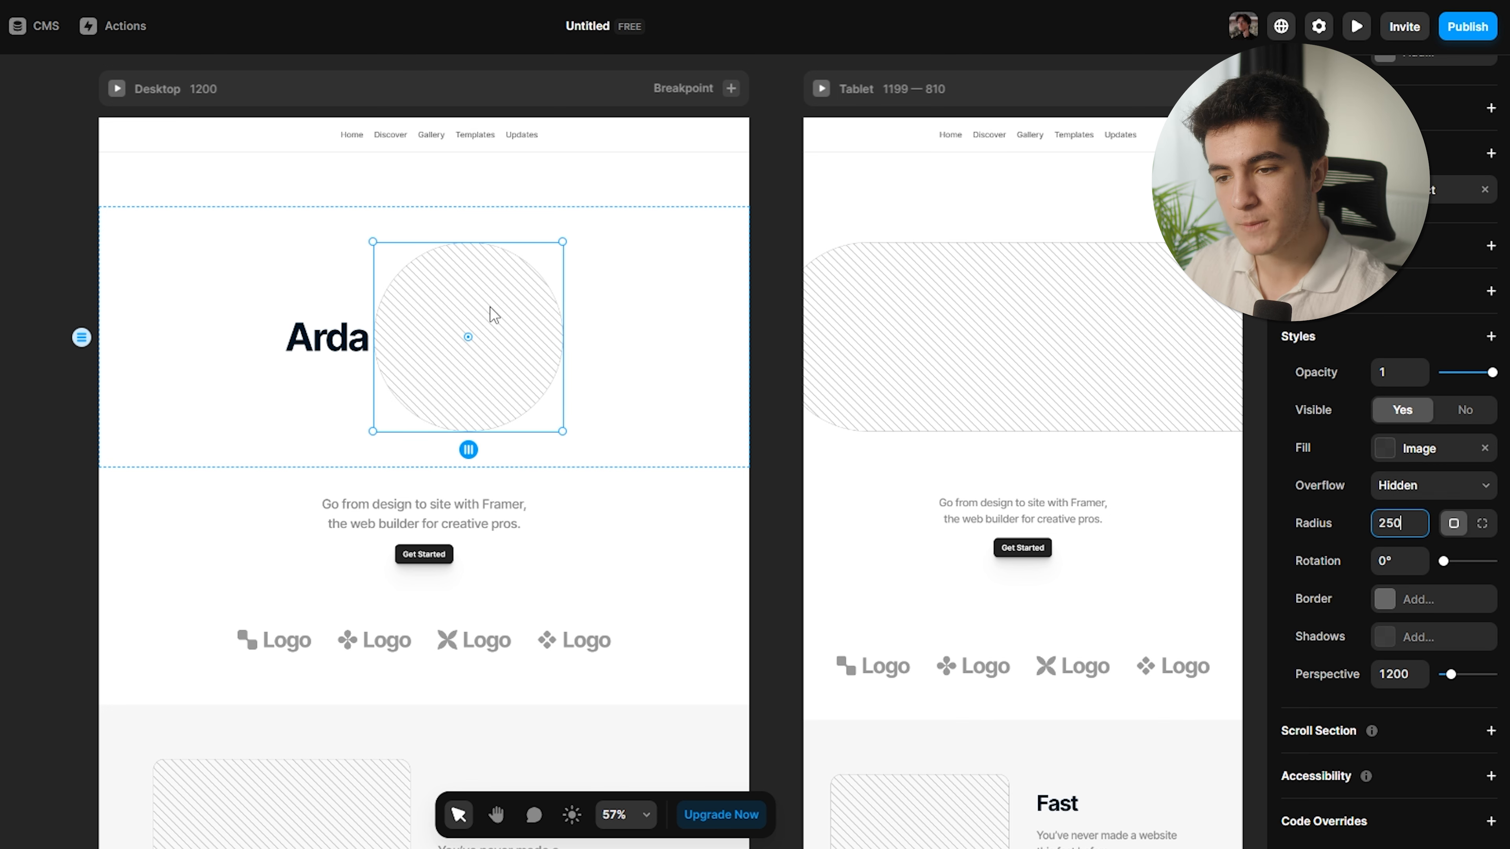
# Try a solid #FF0000 fill and a linear gradient on the circular placeholder, and fill it with the image Smuuth (square).jpg.
pyautogui.scroll(3, 1310, 594)
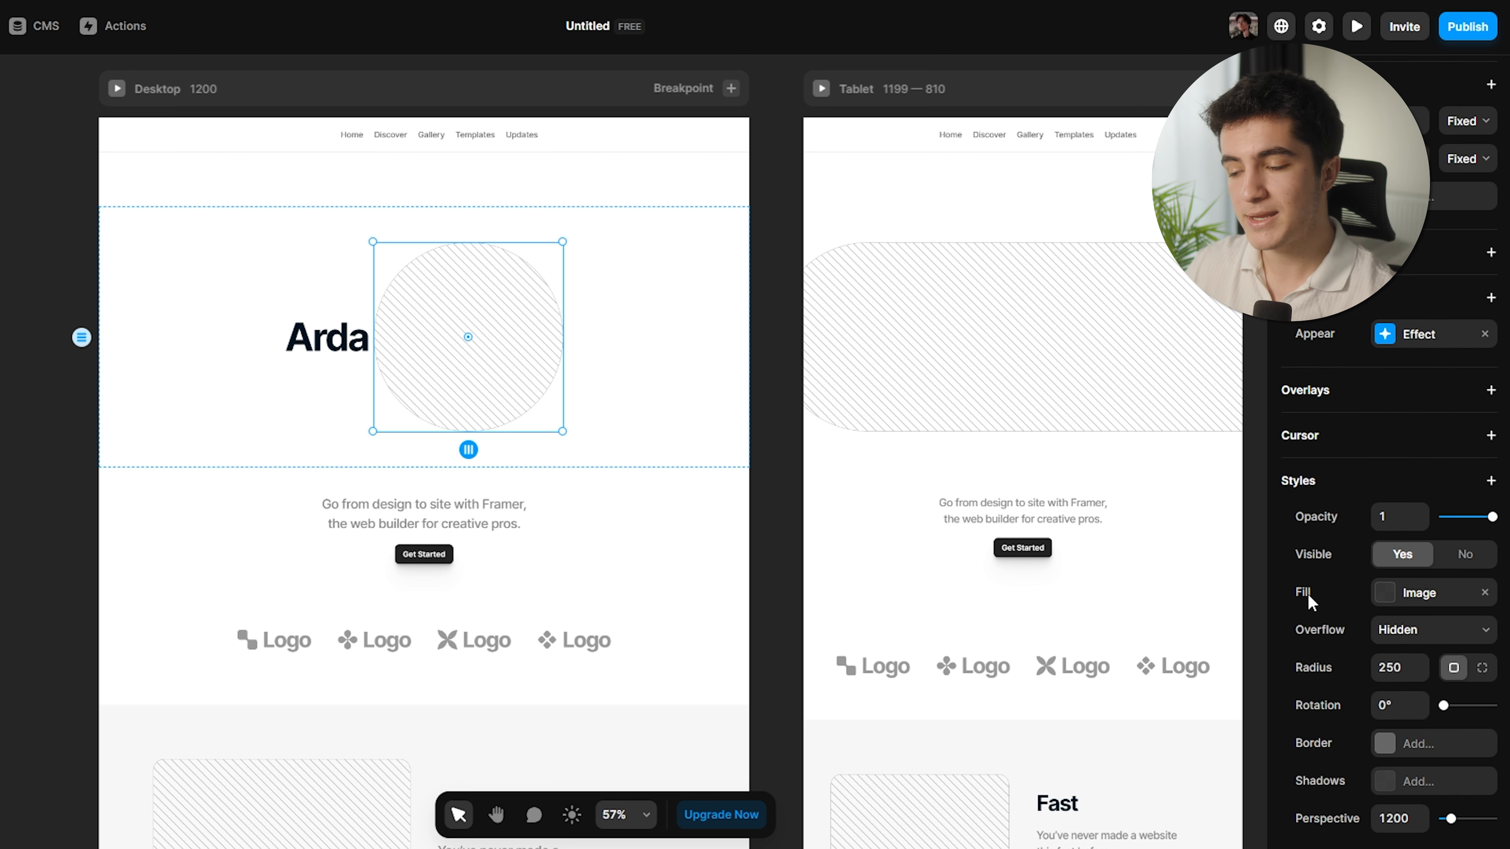
pyautogui.click(1429, 596)
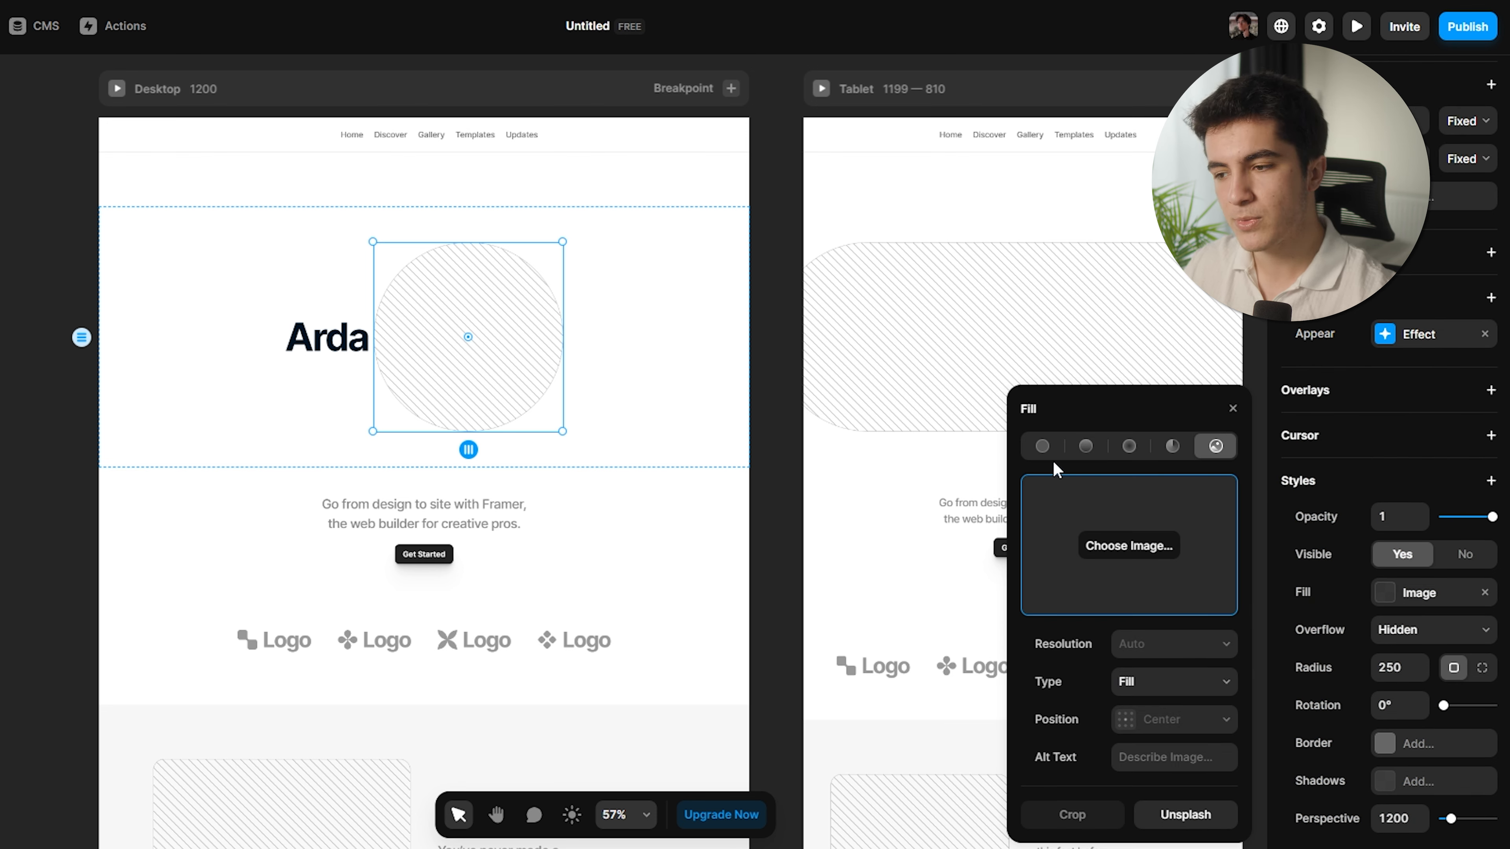
pyautogui.click(1044, 447)
pyautogui.moveTo(1113, 504); pyautogui.dragTo(1255, 479)
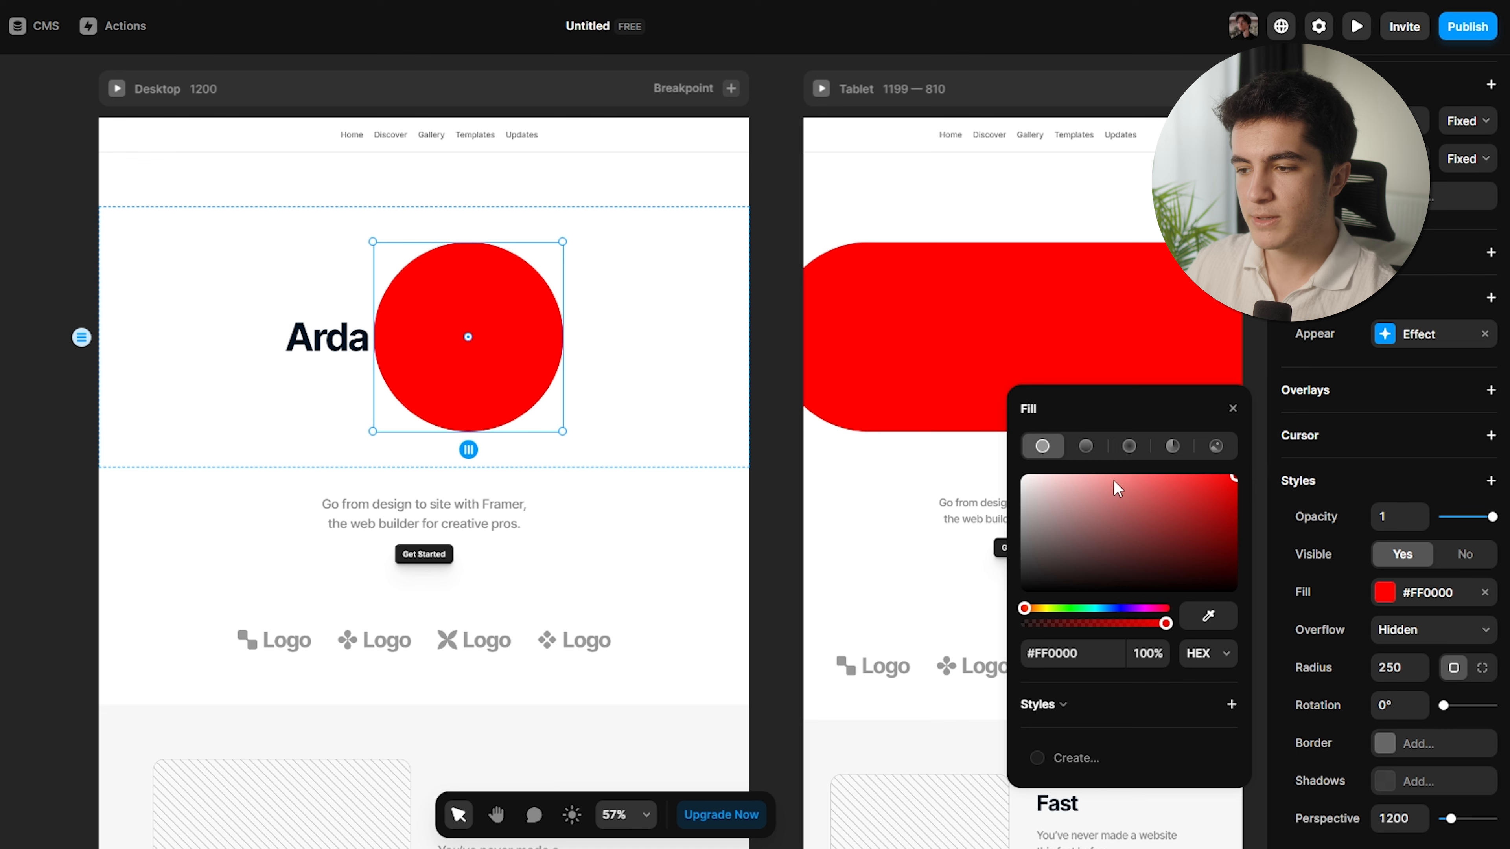
pyautogui.click(1086, 447)
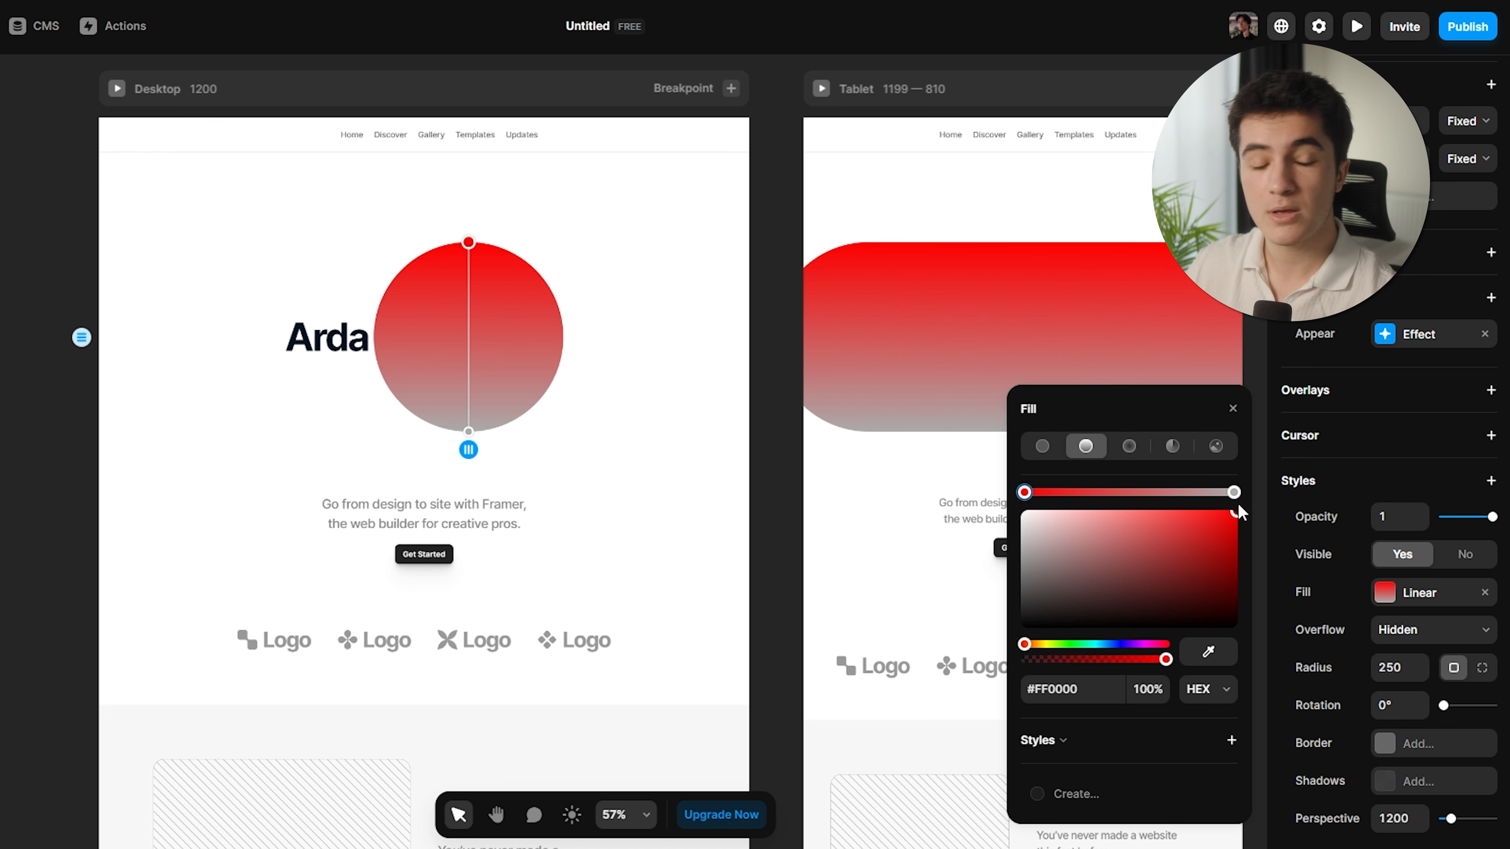
pyautogui.click(1215, 446)
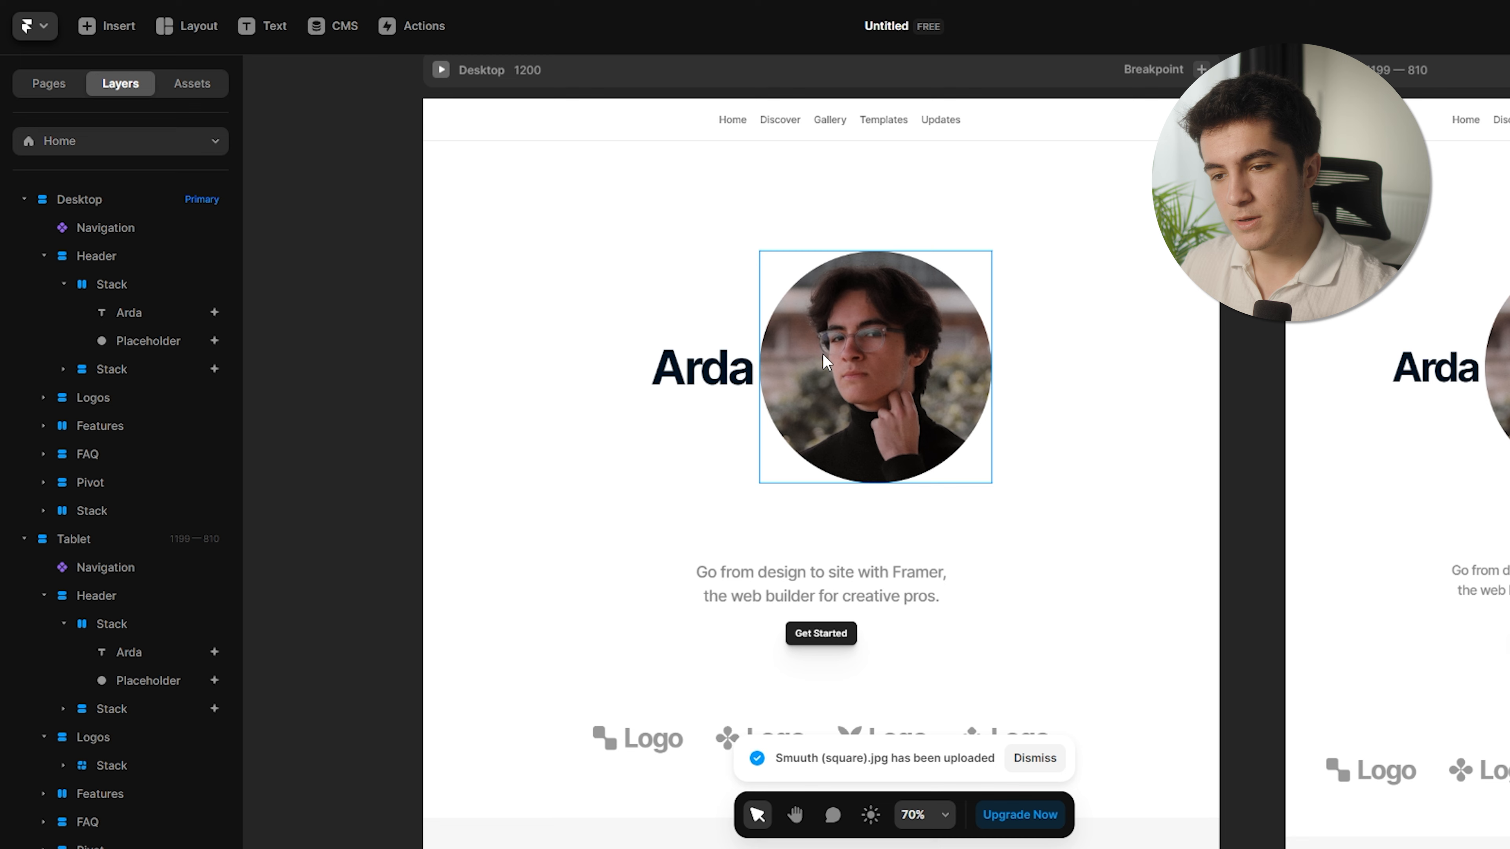
# Try a gap of 50 in the header stack between the name title and circular portrait, and set it to 100.
pyautogui.click(746, 369)
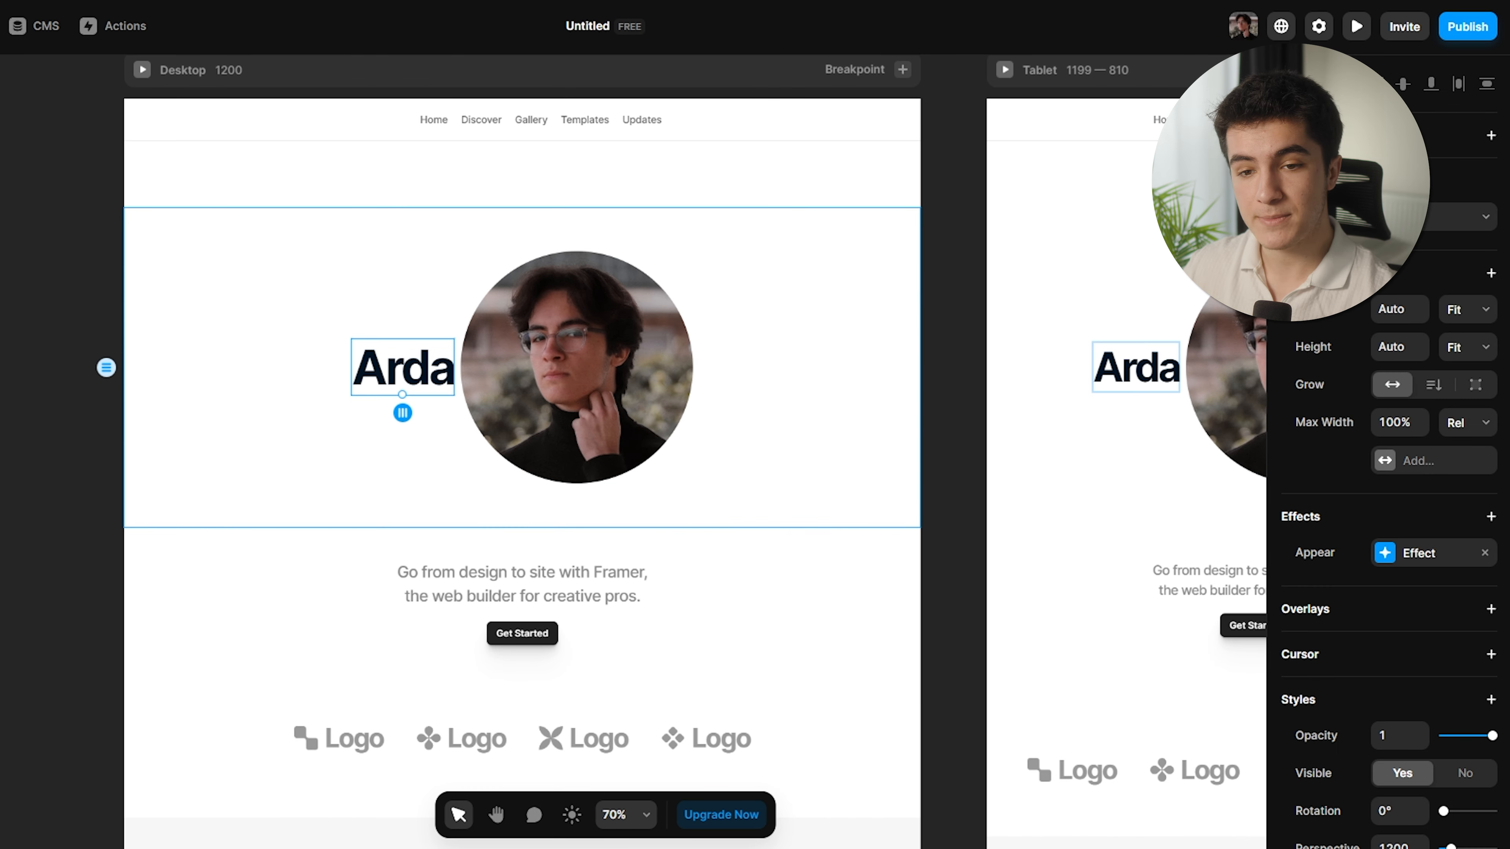
pyautogui.click(458, 368)
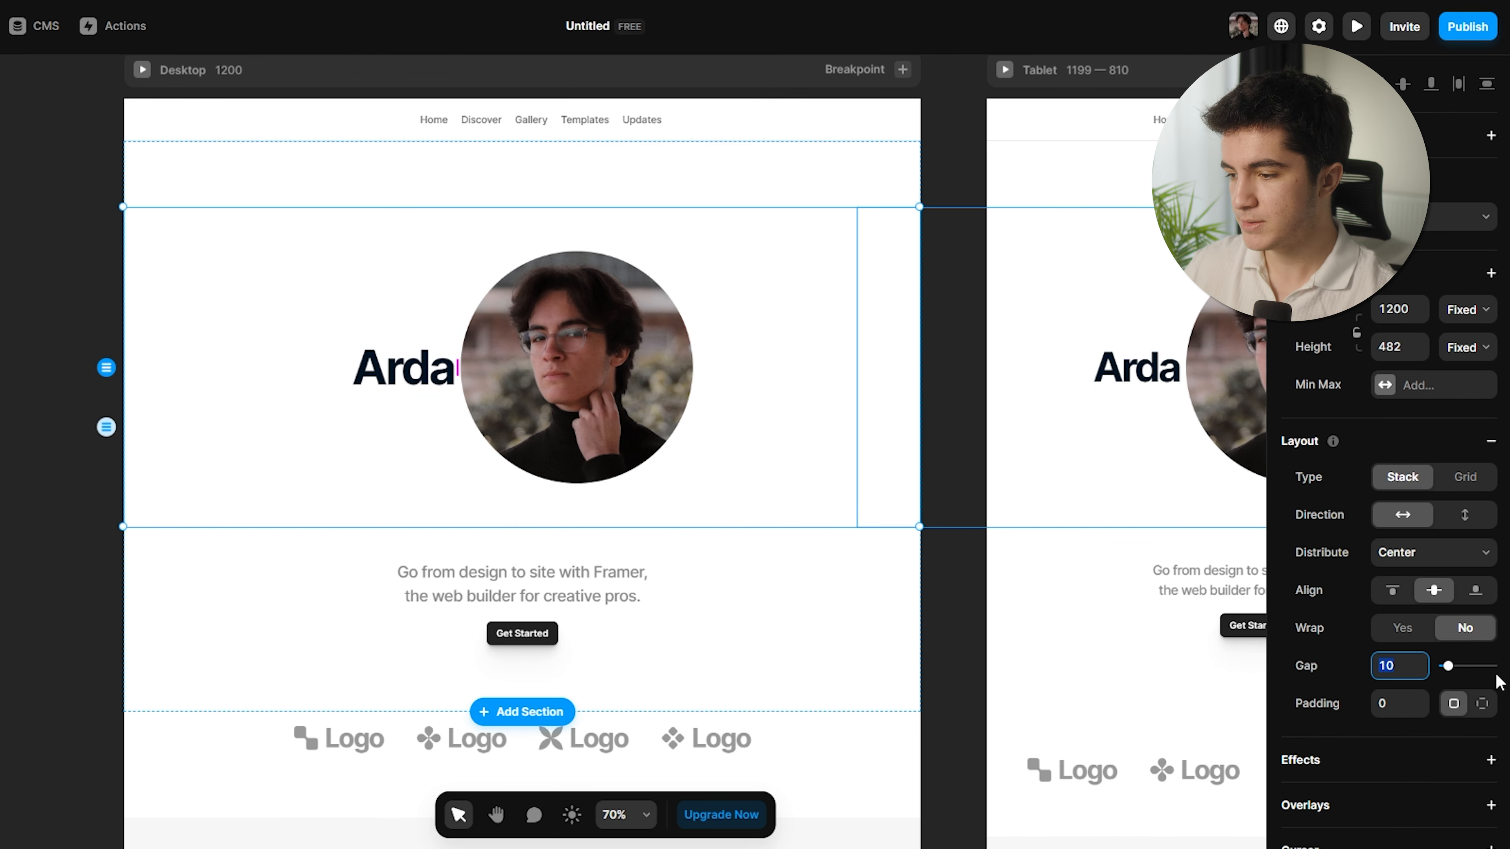
pyautogui.write('50')
pyautogui.press('Return')
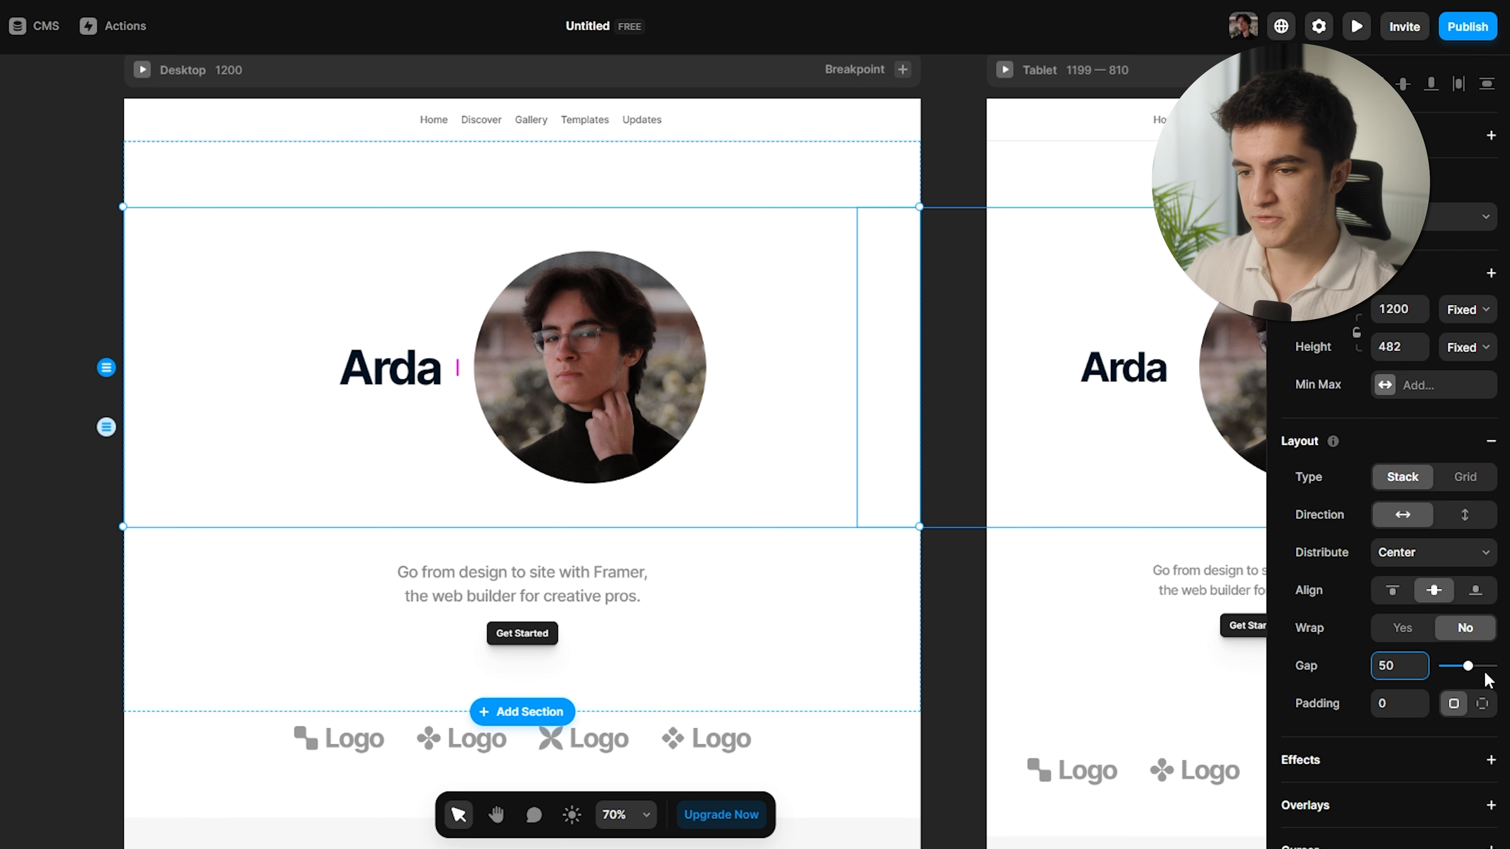
pyautogui.press('BackSpace')
pyautogui.press('BackSpace')
pyautogui.write('100')
pyautogui.press('Return')
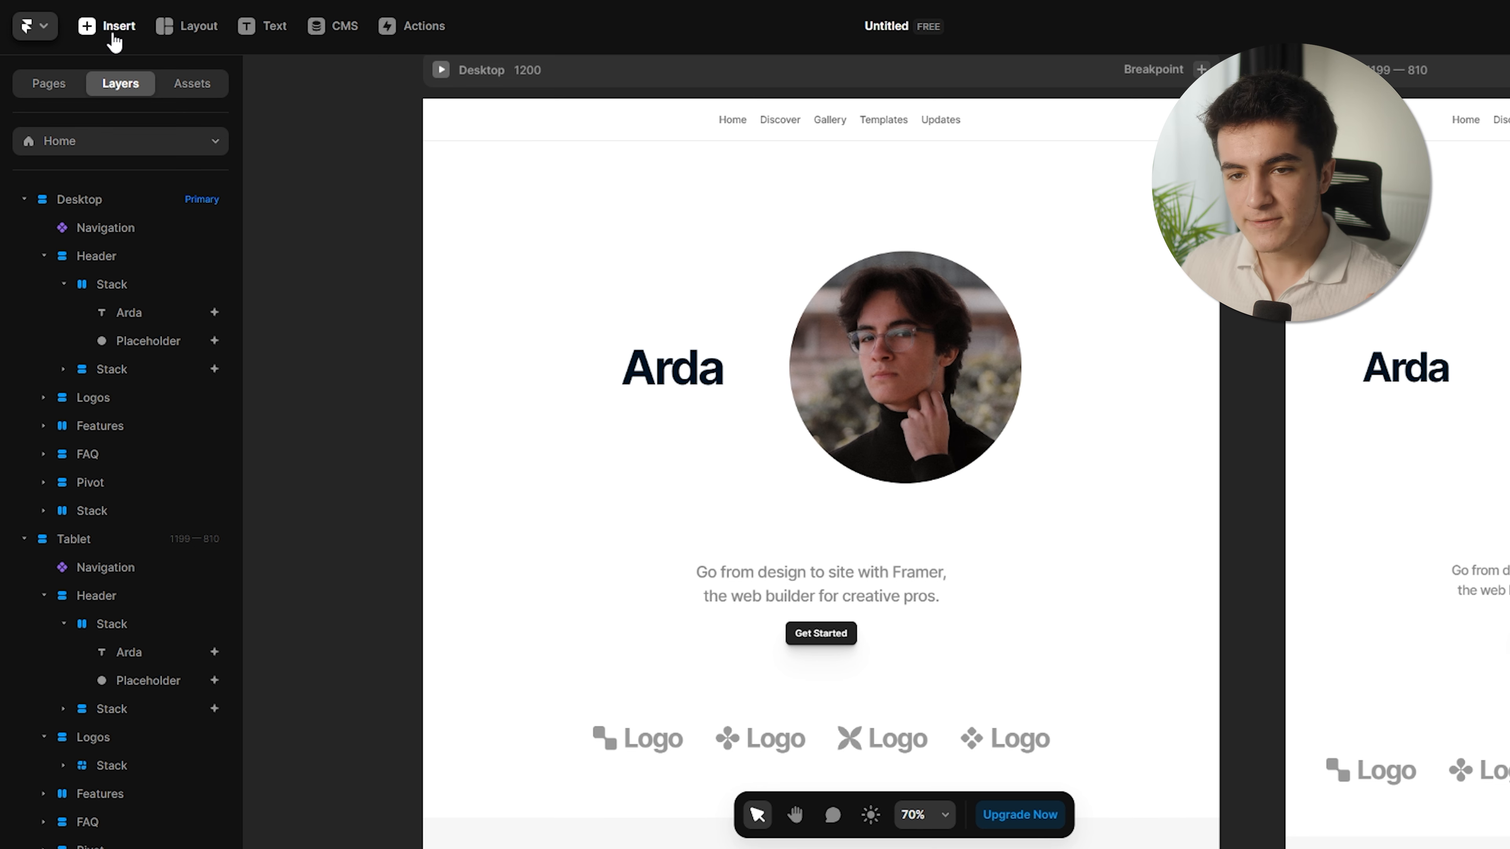
pyautogui.click(57, 132)
pyautogui.click(119, 88)
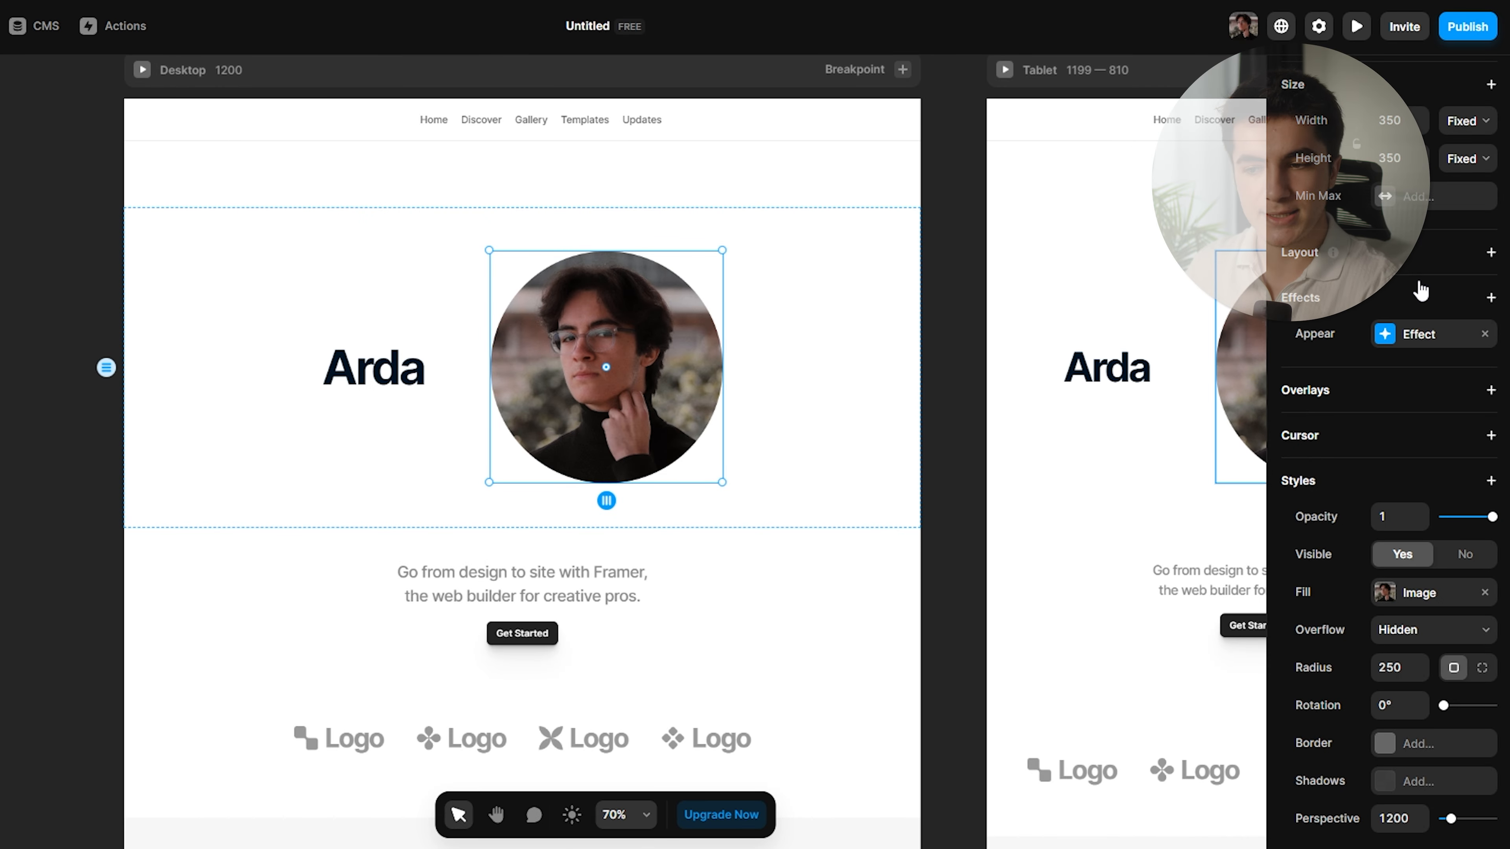
pyautogui.click(410, 368)
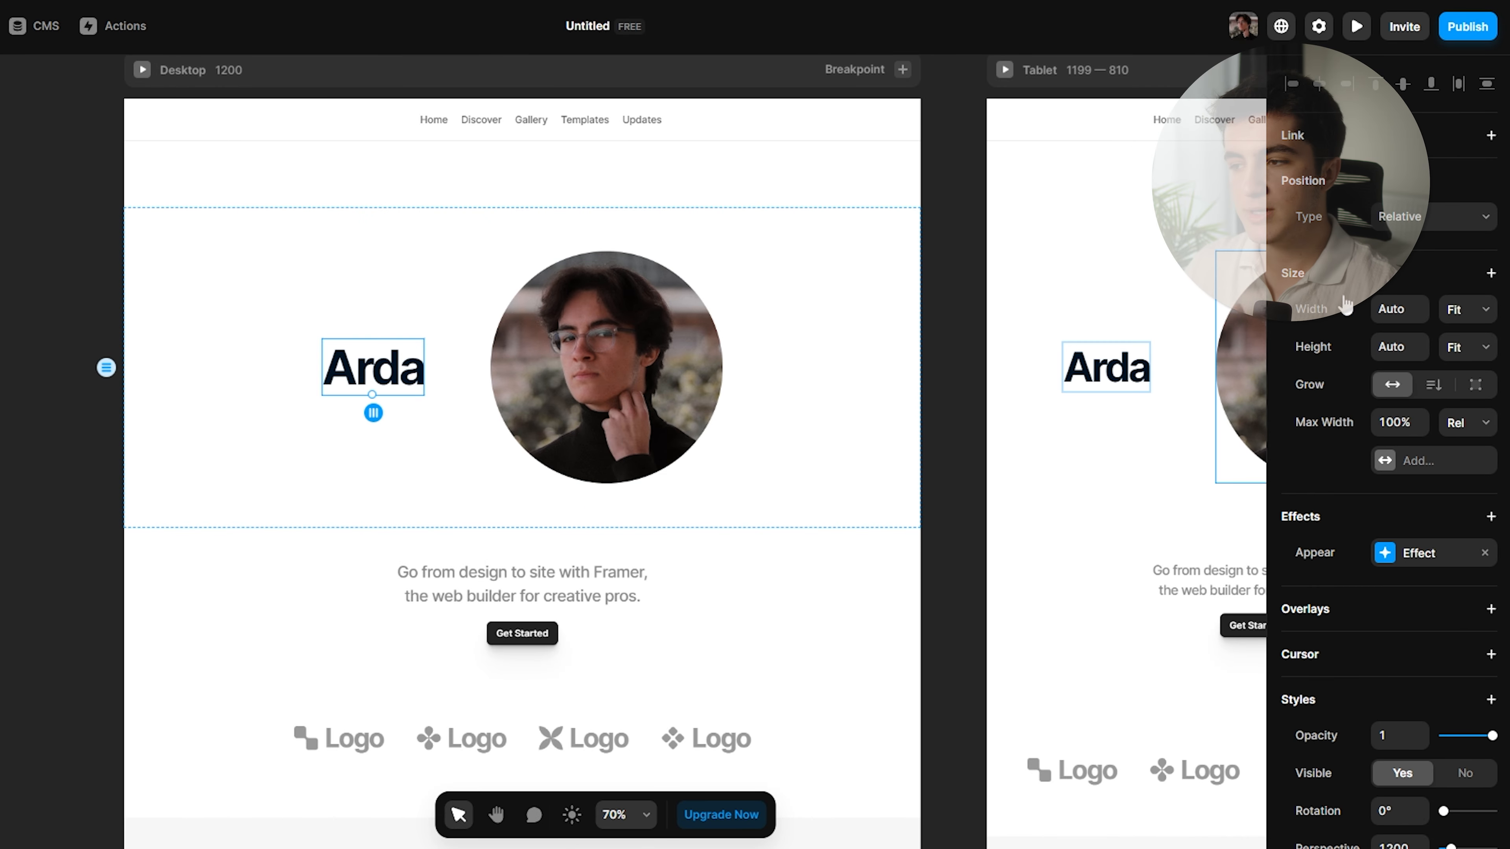
pyautogui.scroll(-10, 1361, 234)
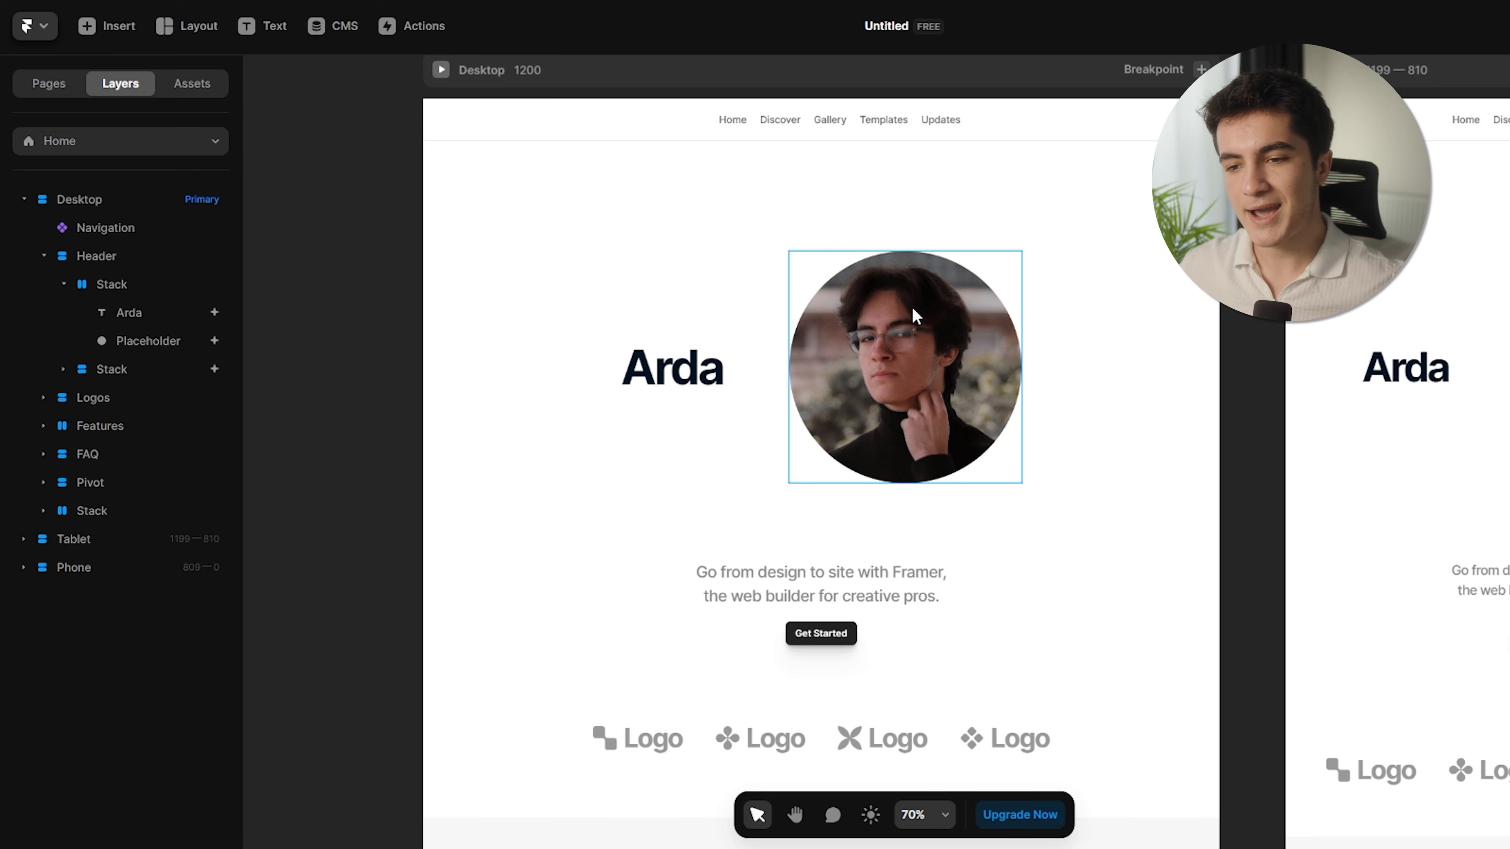
pyautogui.click(975, 352)
pyautogui.press('Escape')
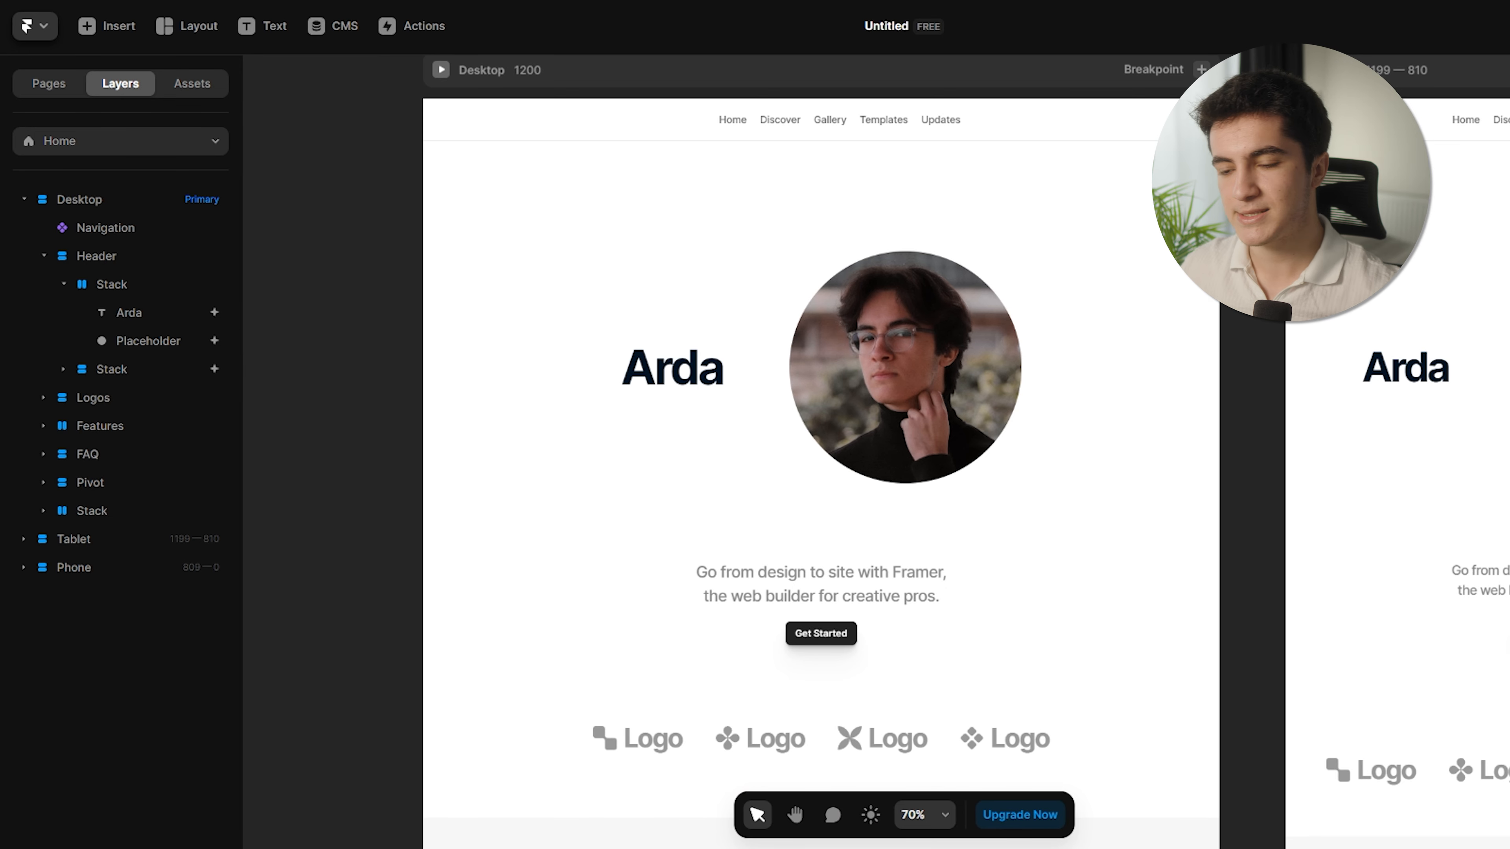
# Examine the portrait's On Appear effect, its available presets and its custom Enter settings for opacity, scale, rotation, offset and transition.
pyautogui.click(932, 376)
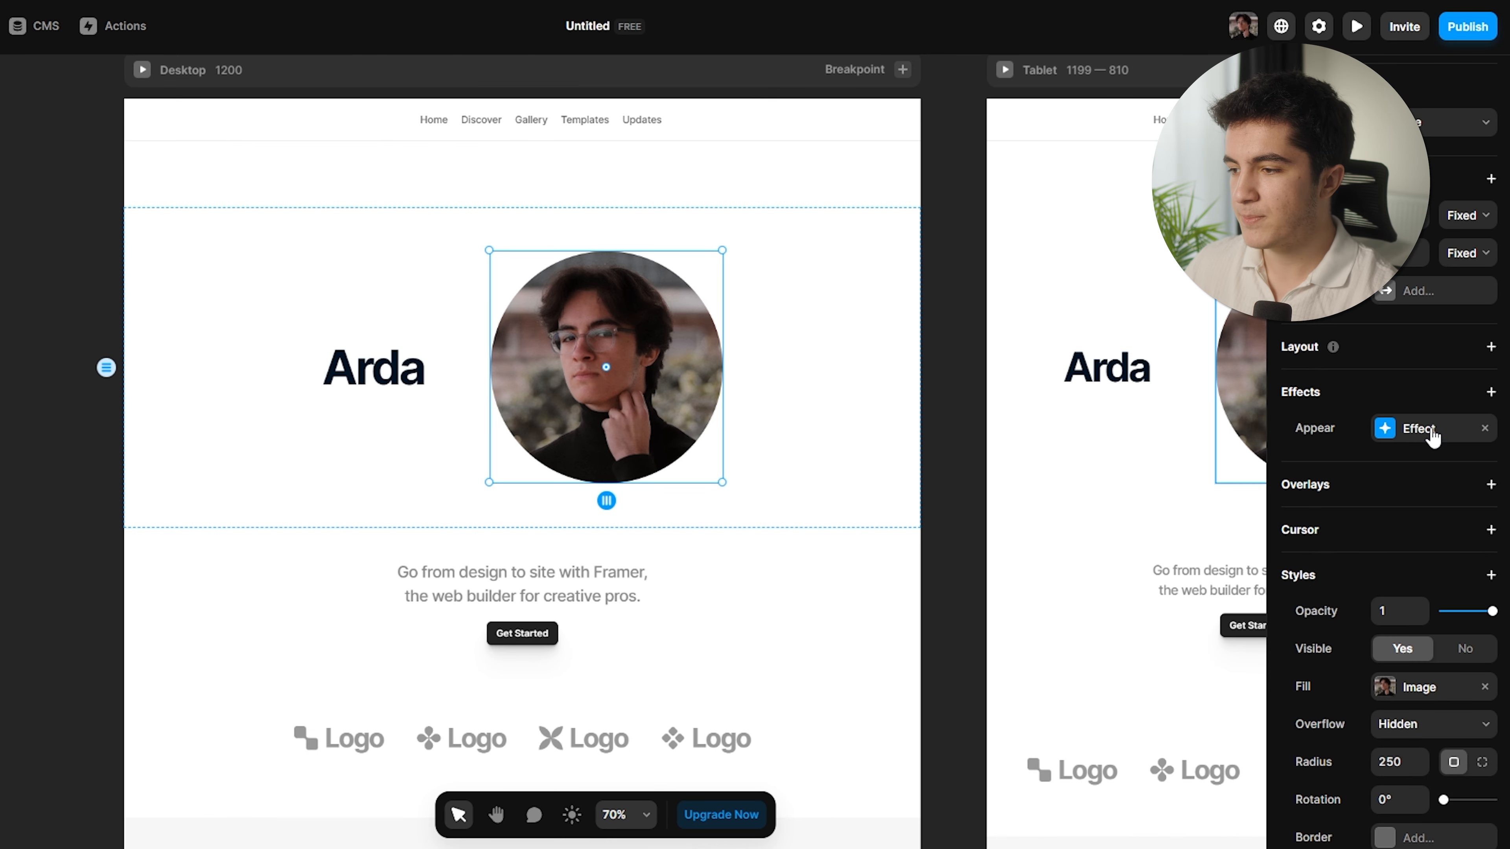
pyautogui.click(1424, 429)
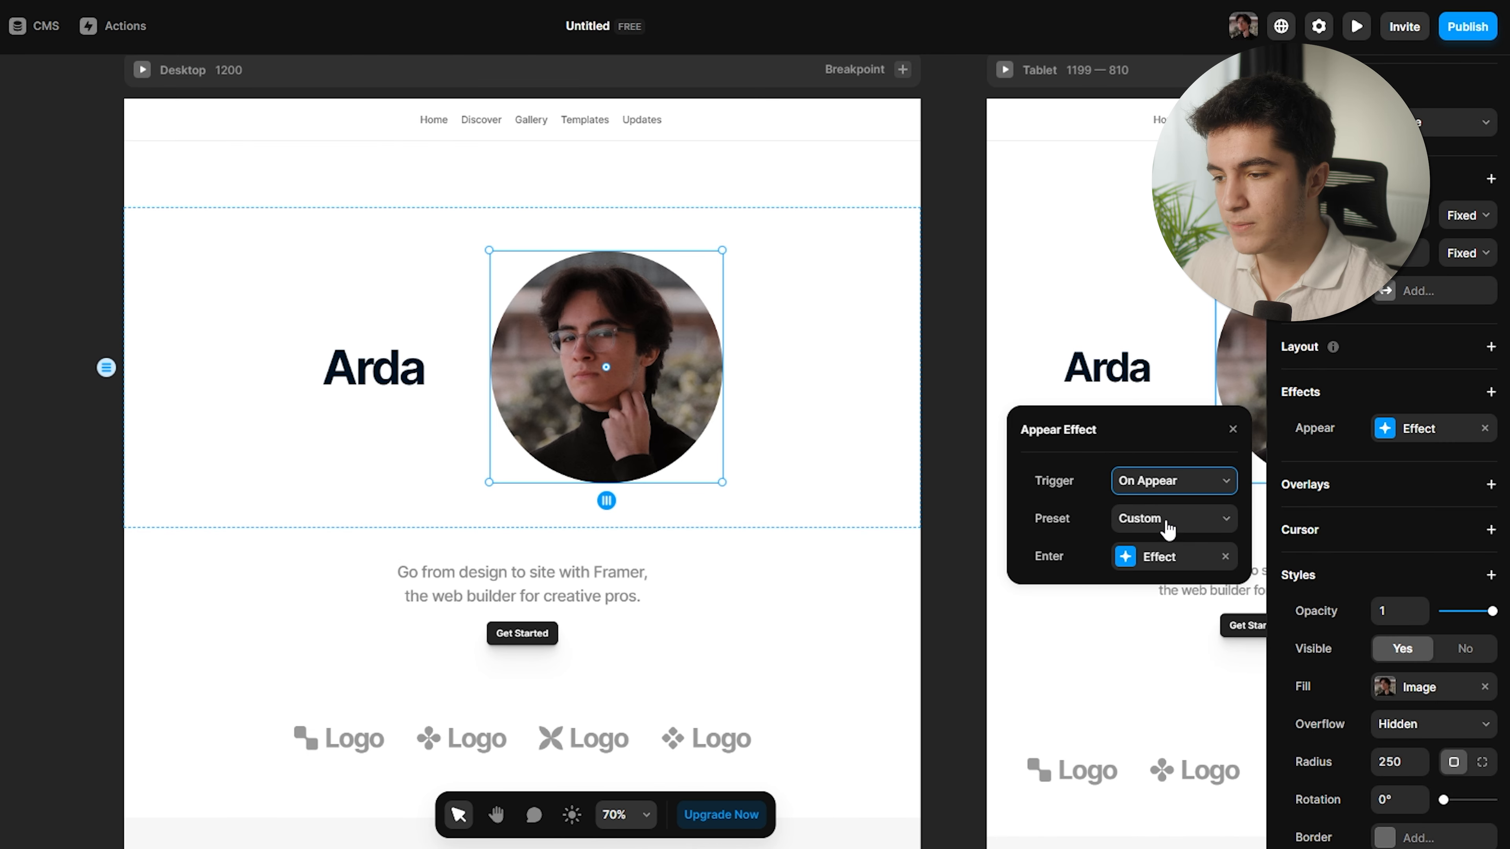
pyautogui.click(1170, 556)
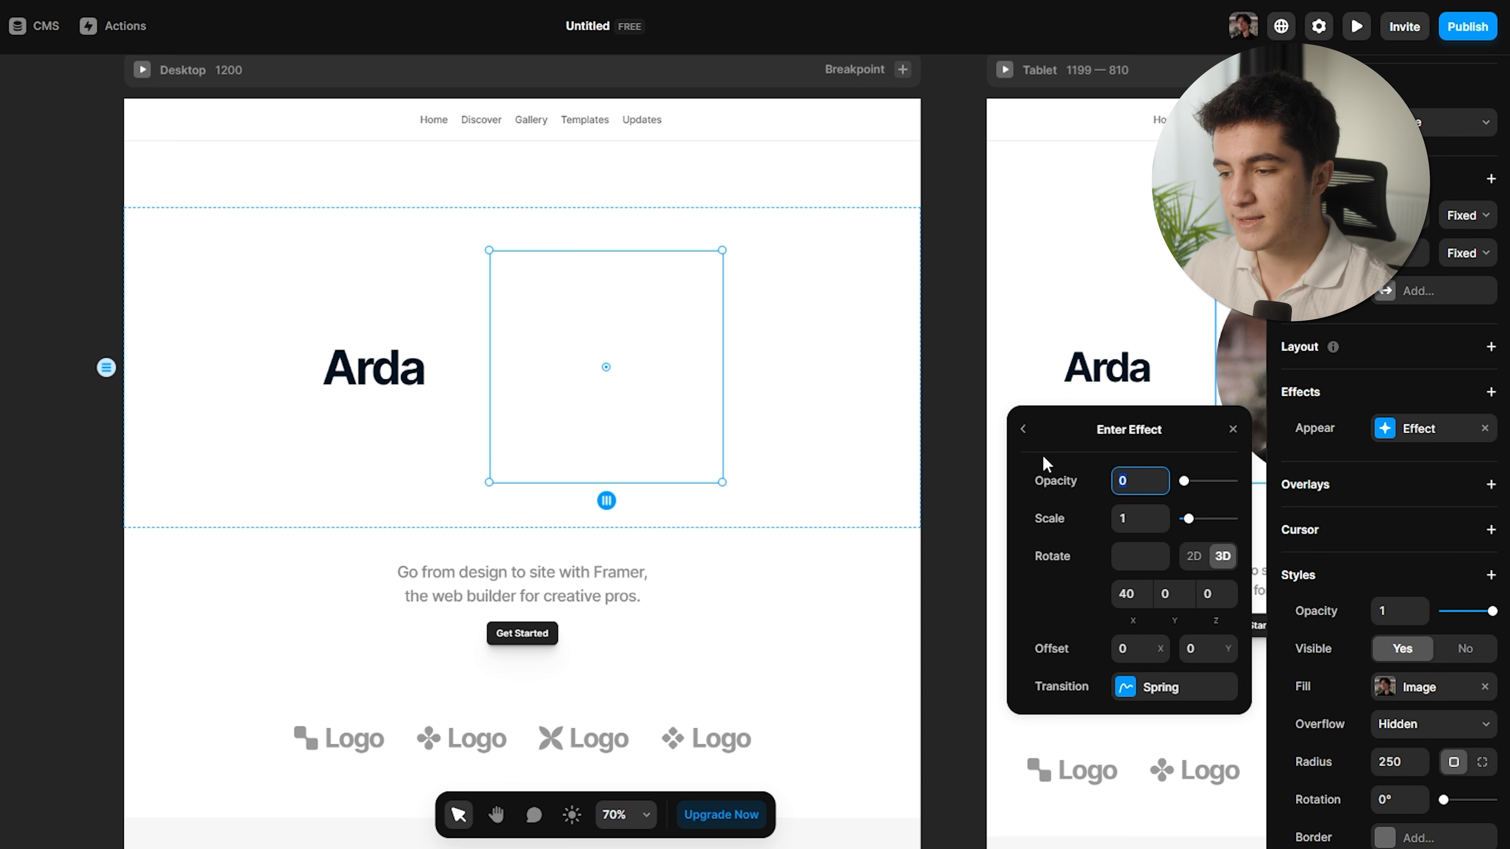
pyautogui.click(1023, 431)
pyautogui.click(1158, 516)
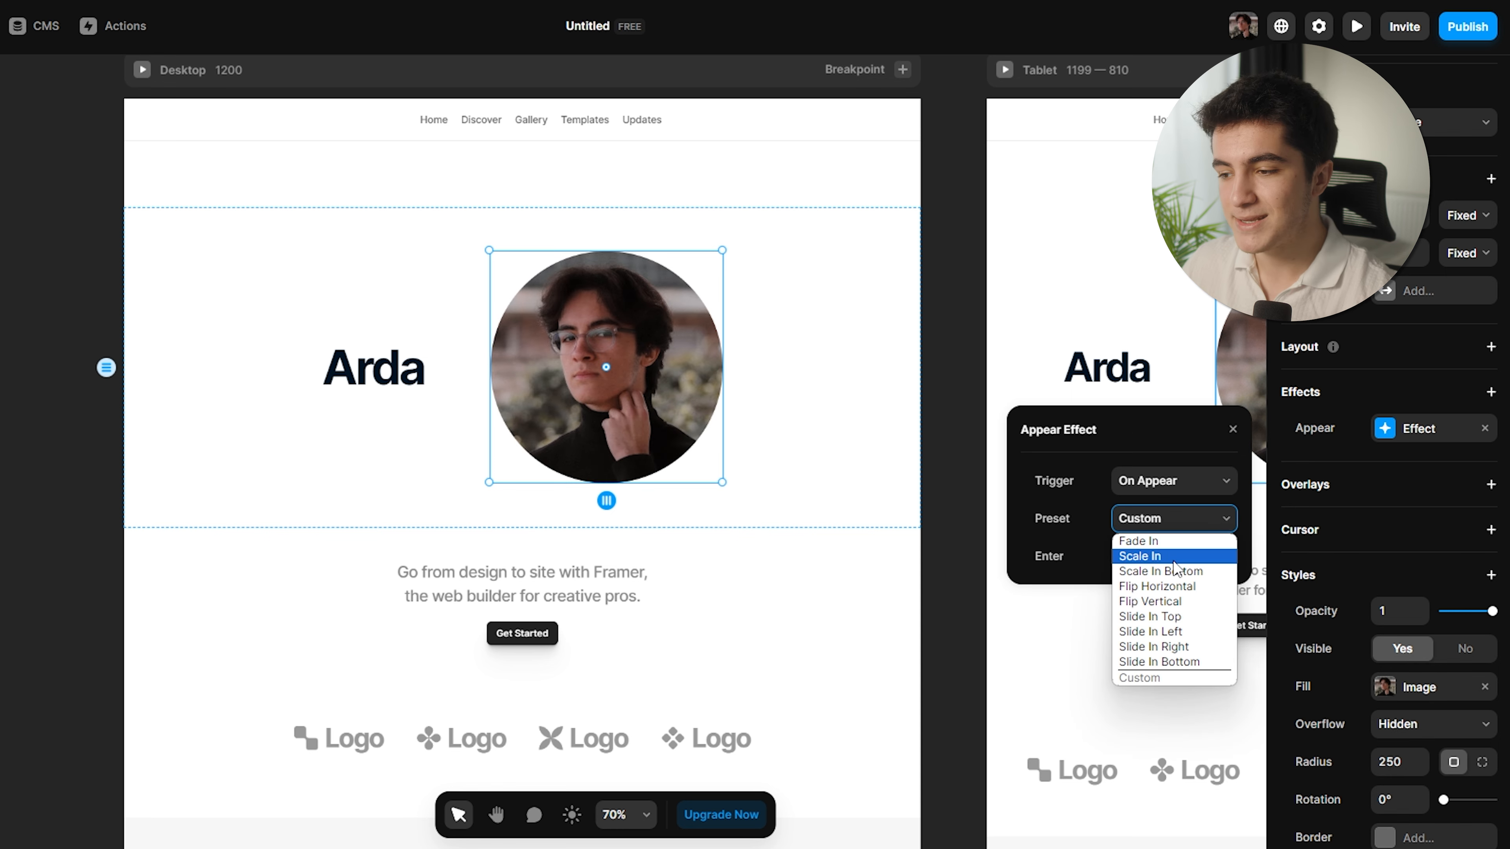
pyautogui.click(1165, 678)
pyautogui.click(1171, 556)
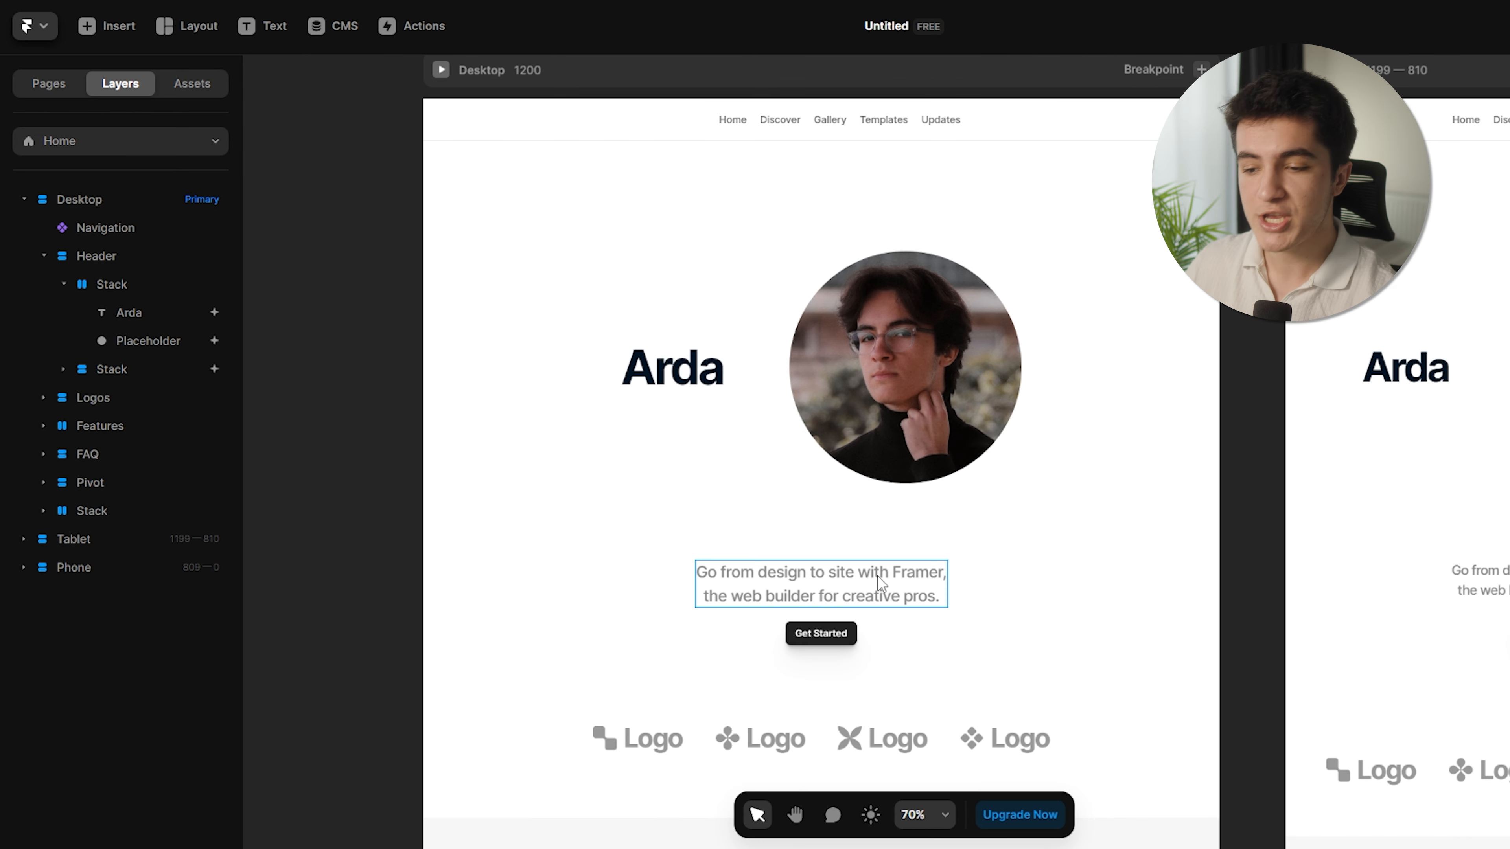
# Replace the header's subtitle text with "Social Media Content Creator / Video Editor".
pyautogui.doubleClick(875, 575)
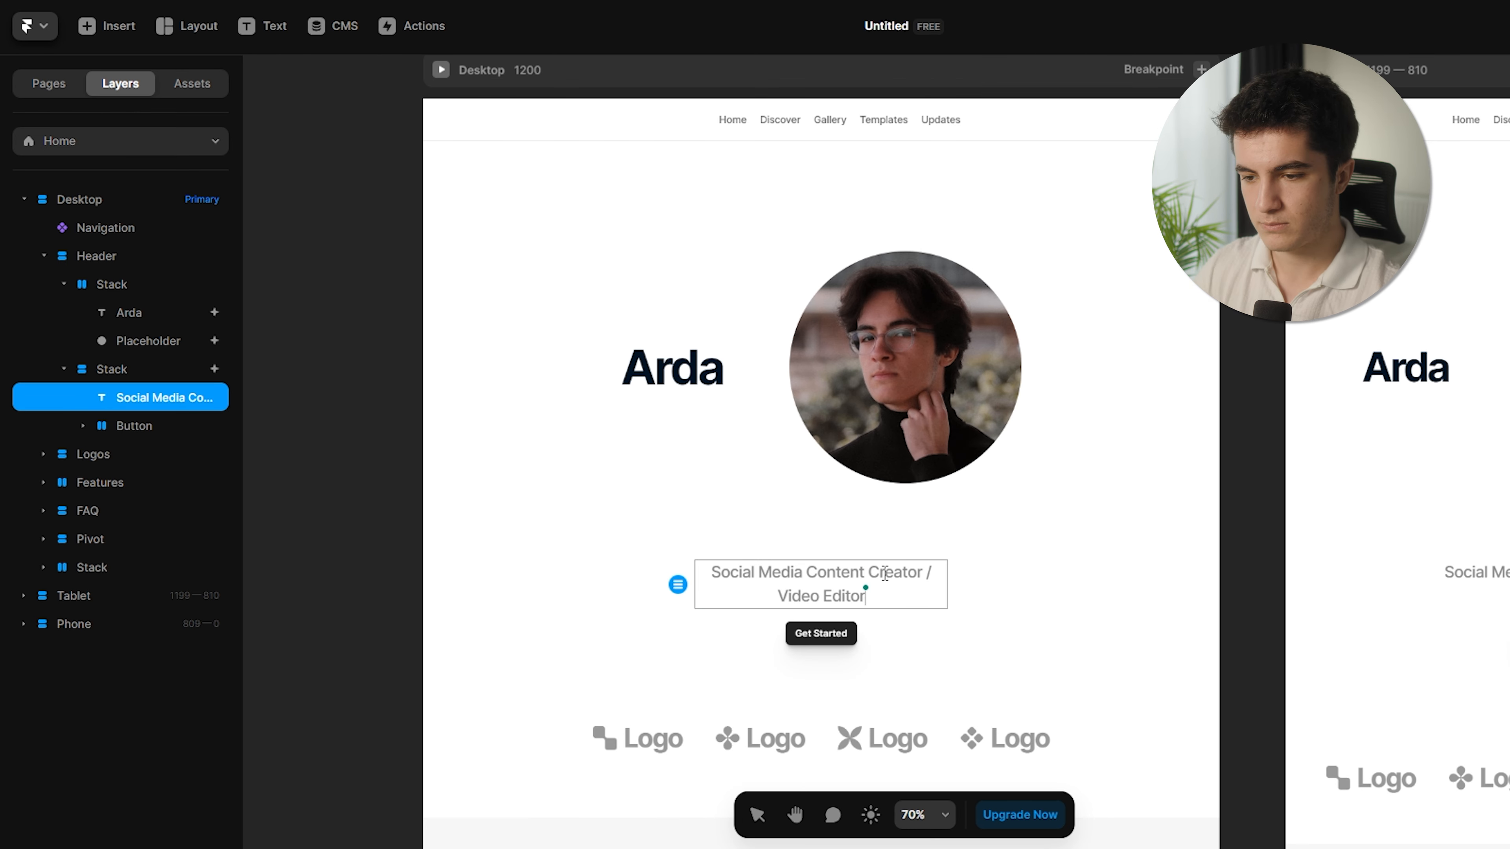
pyautogui.press('Escape')
pyautogui.click(828, 596)
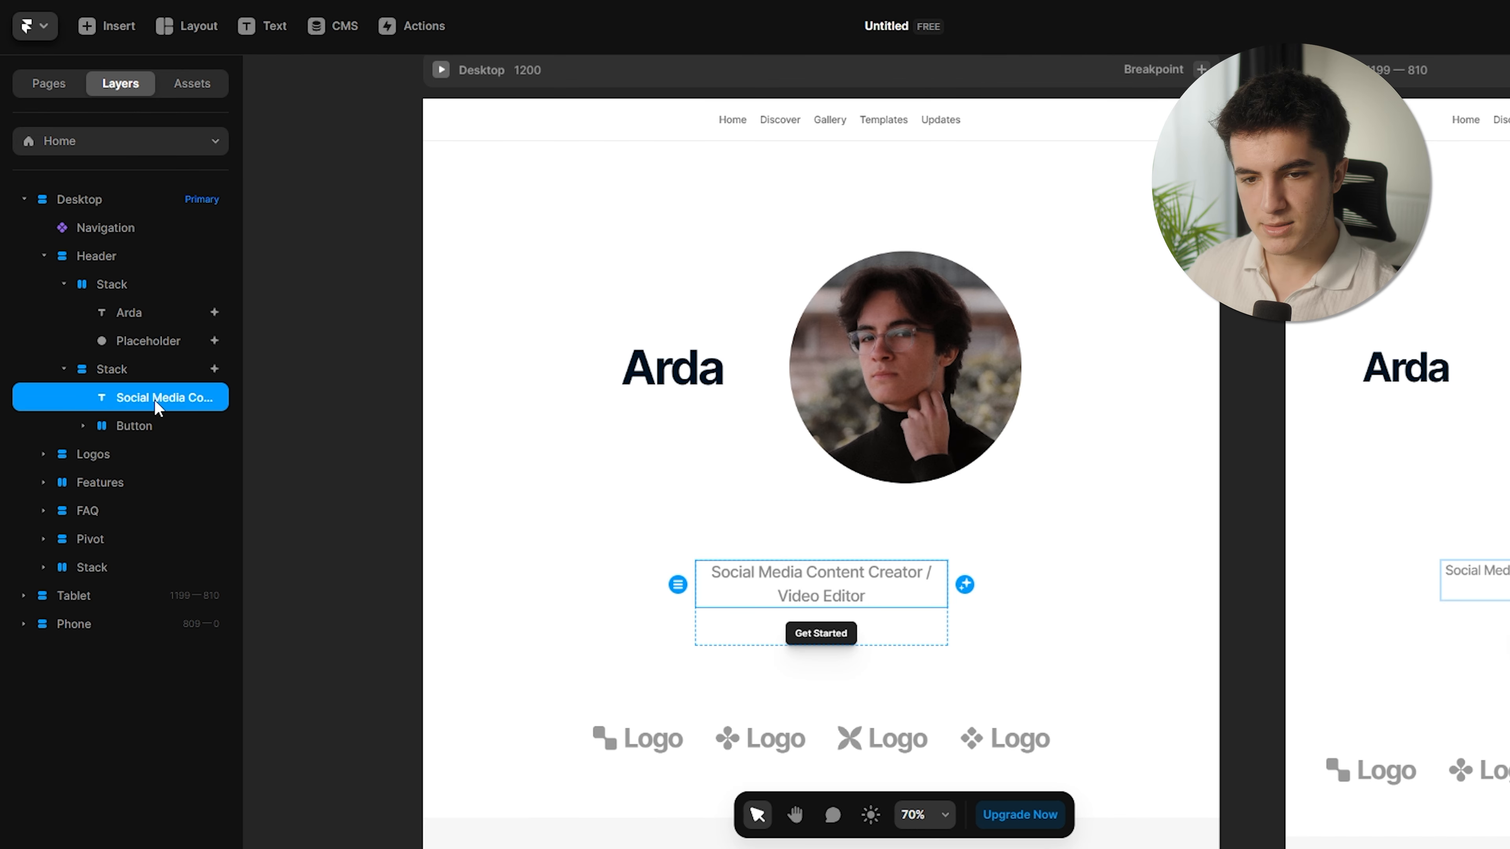
# Try a fixed width of 500 on the stack holding the subtitle and button, and set its width to Fit.
pyautogui.click(166, 370)
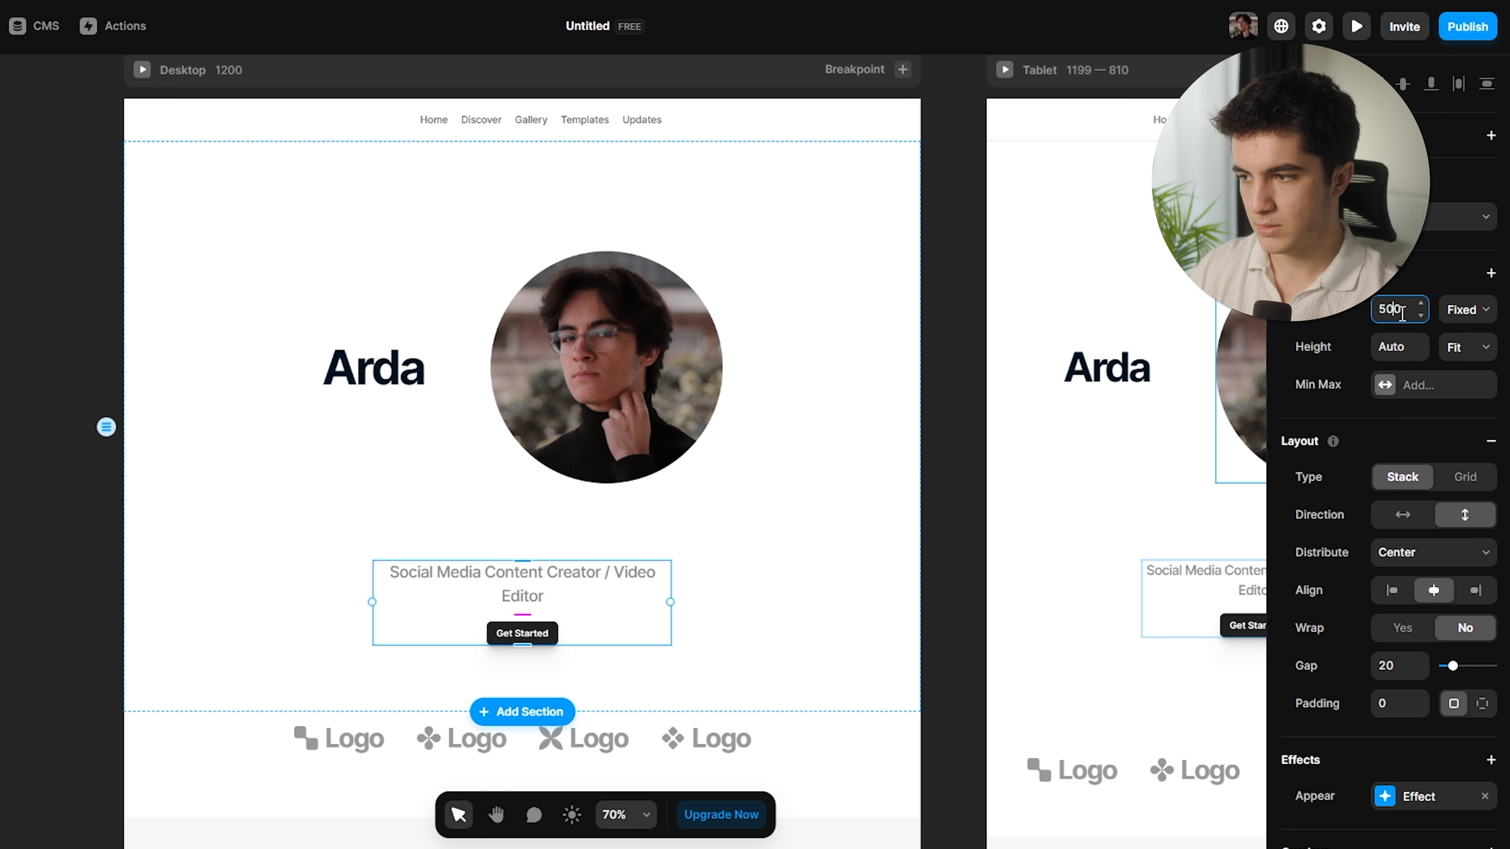
pyautogui.press('Return')
pyautogui.click(1460, 315)
pyautogui.click(1473, 381)
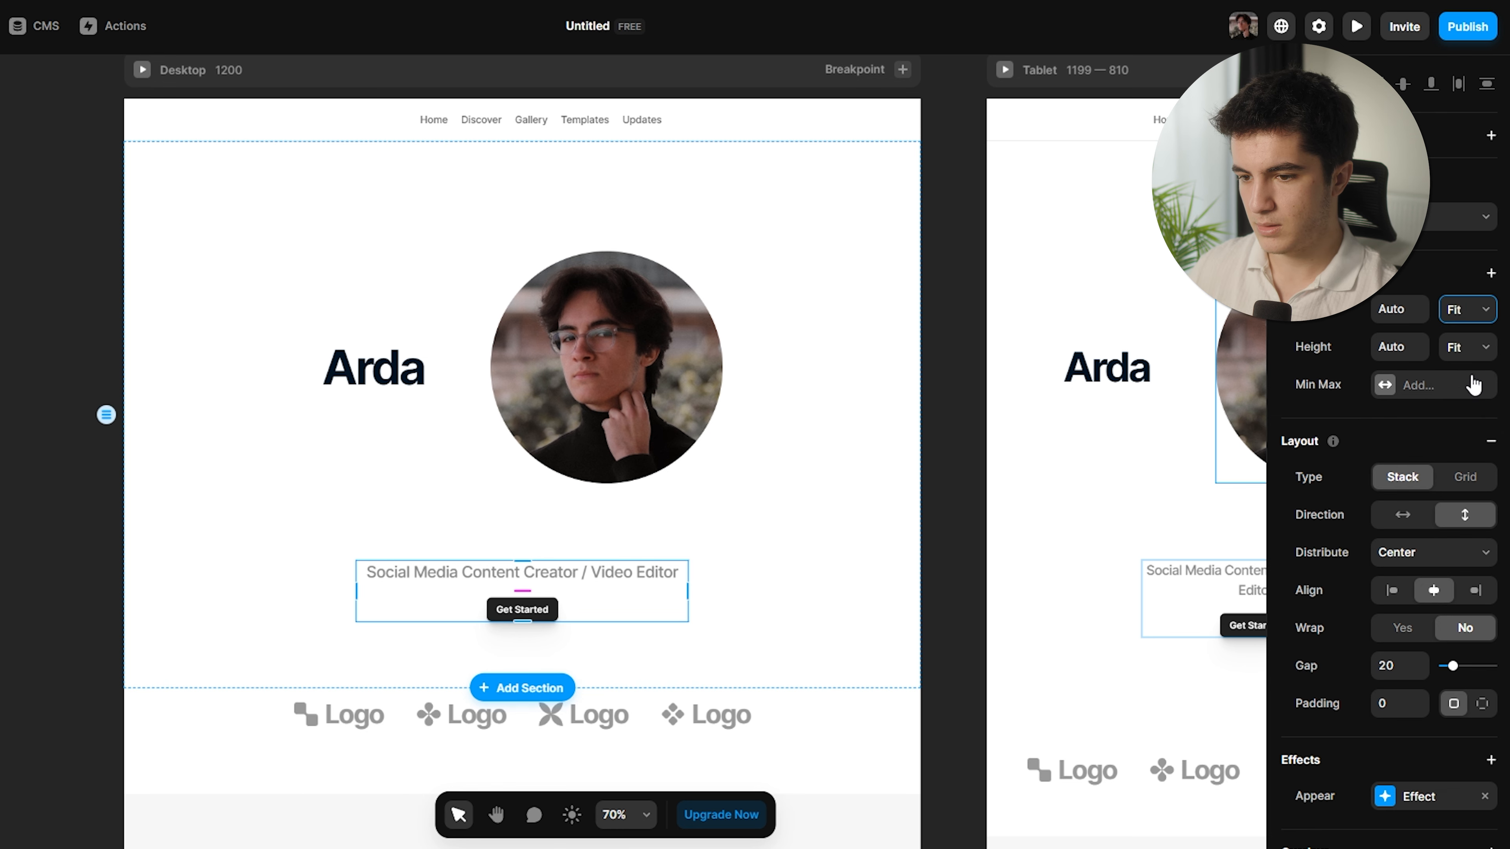
pyautogui.click(1467, 309)
pyautogui.click(1463, 332)
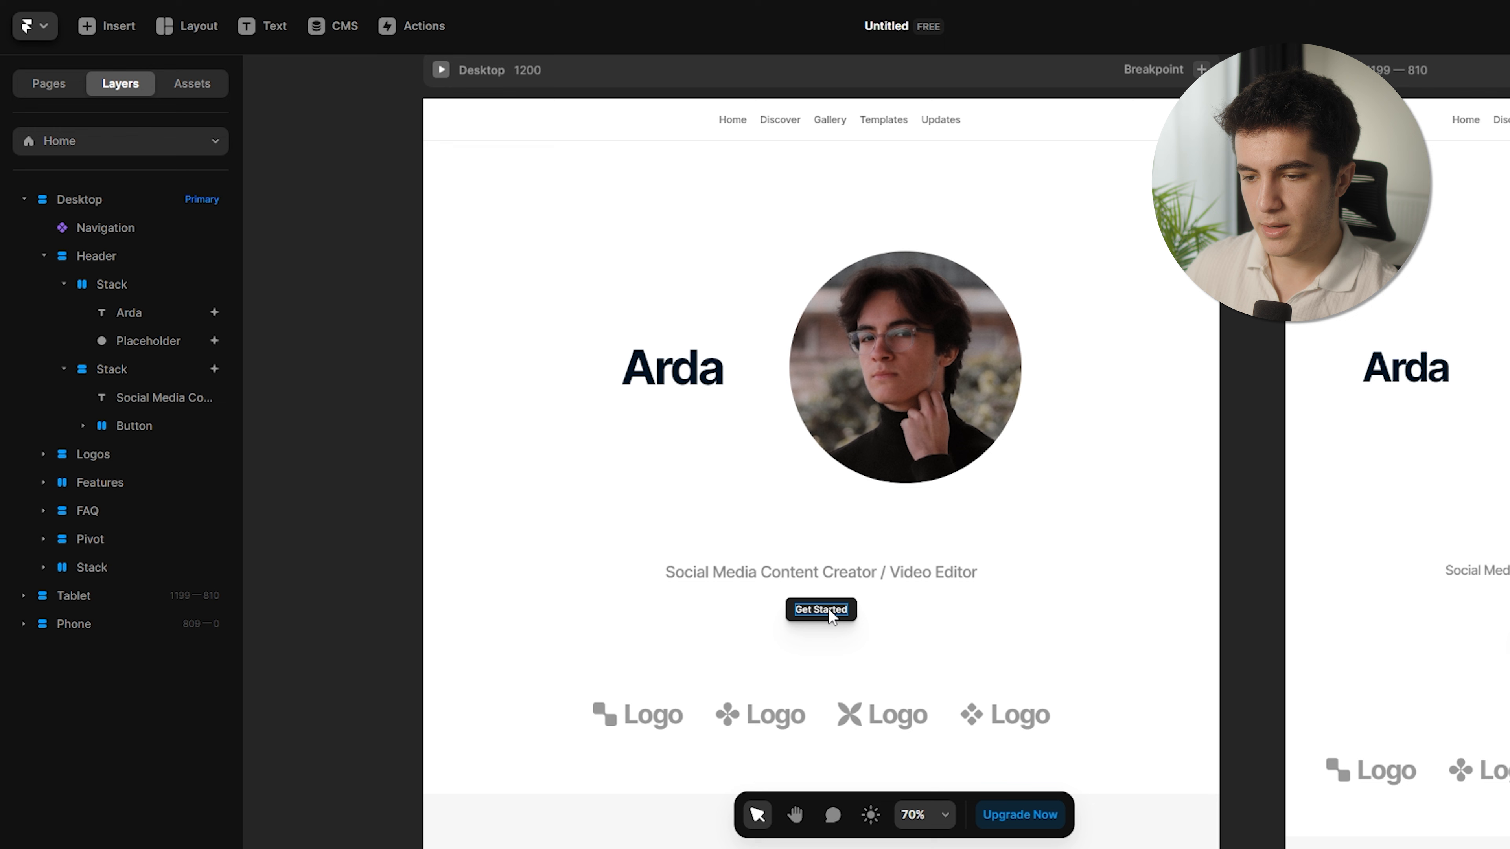
# Change the label of the header's "Get Started" button to "Contact" and select the button.
pyautogui.doubleClick(530, 614)
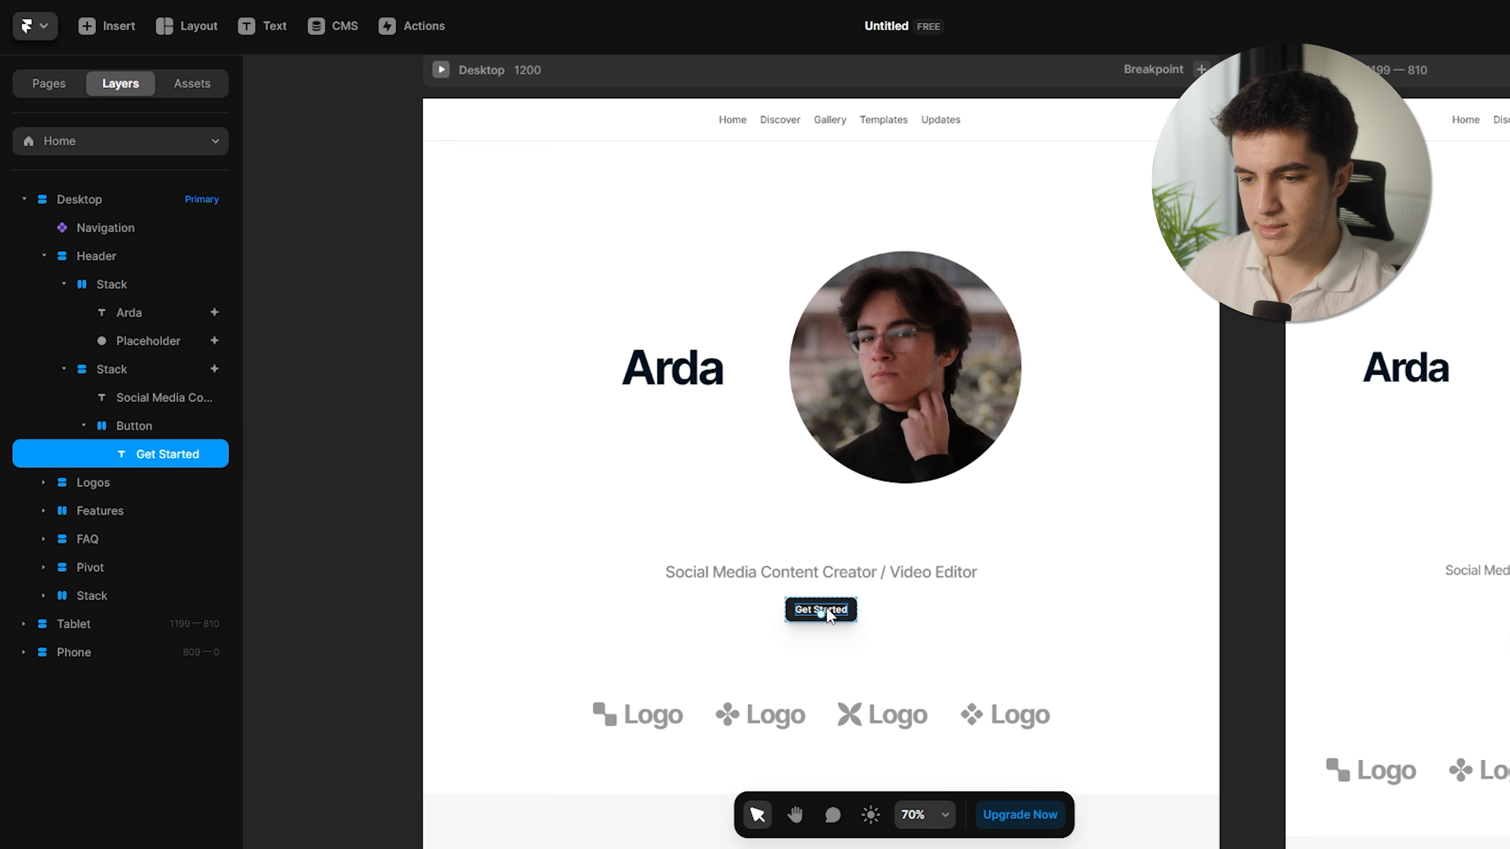
pyautogui.write('Me')
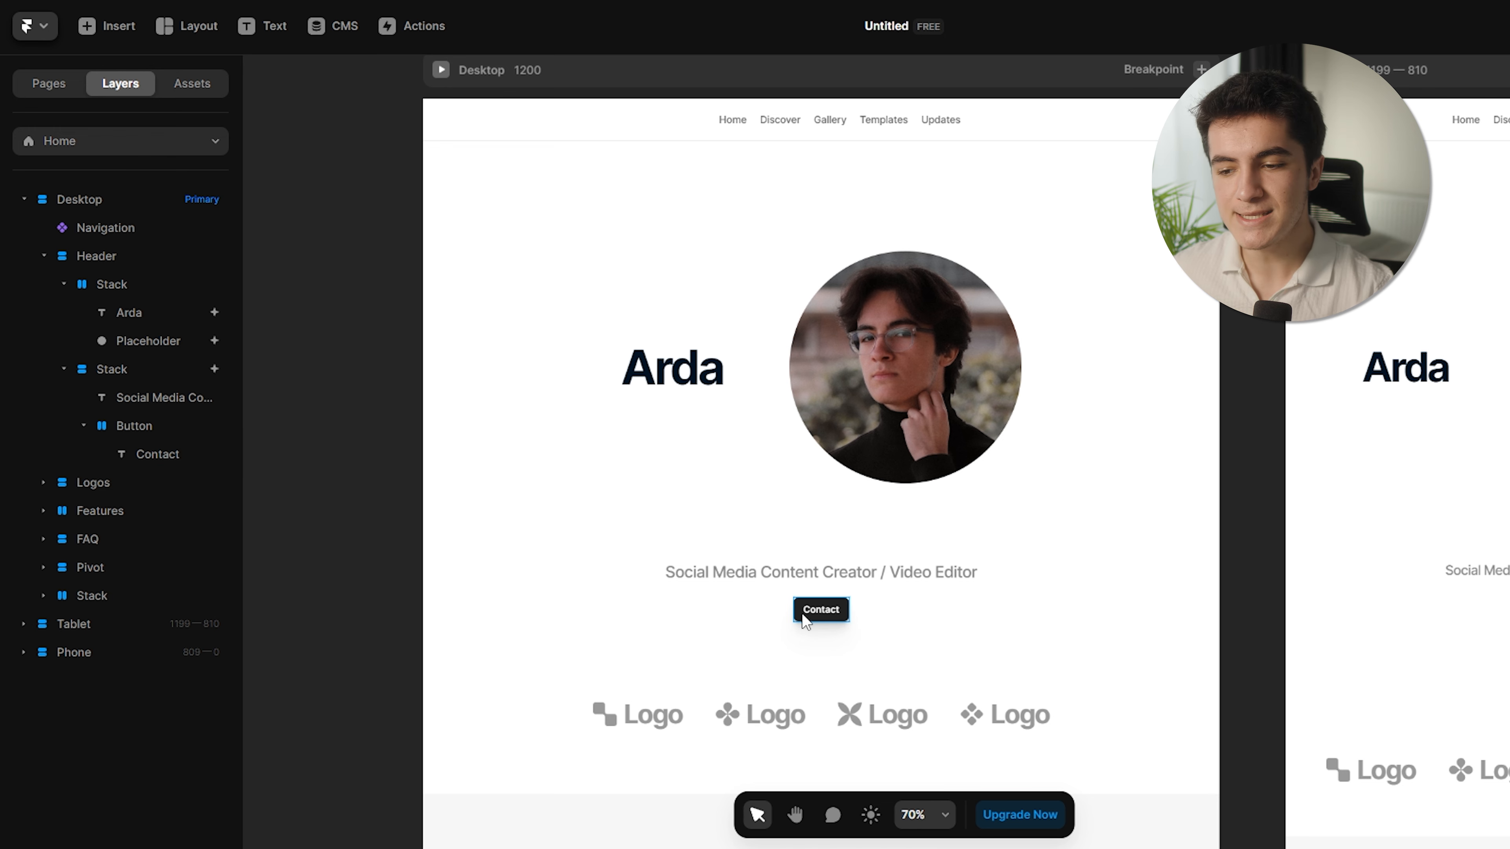
pyautogui.click(805, 615)
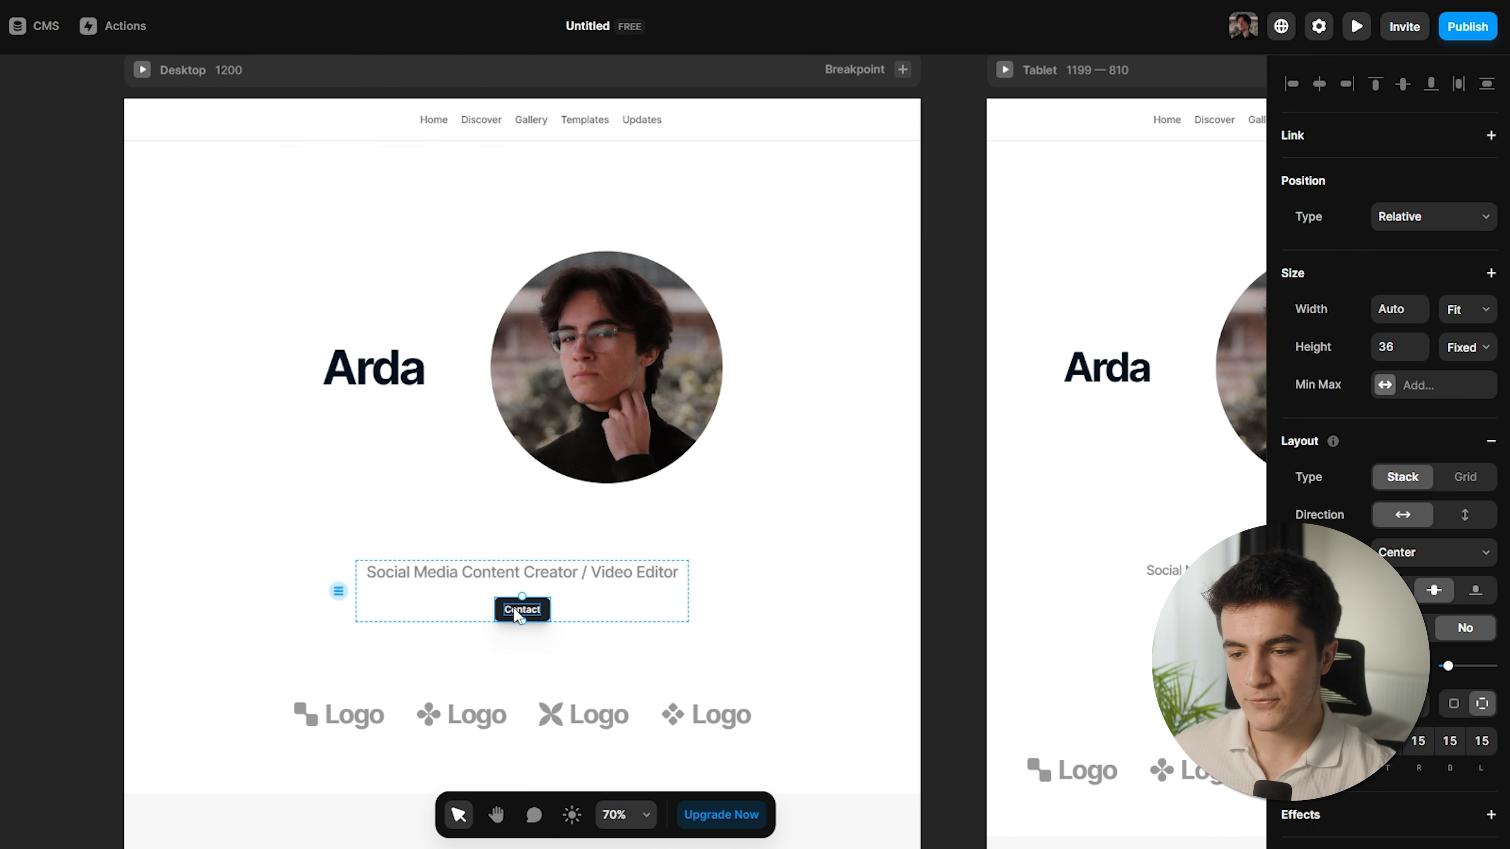